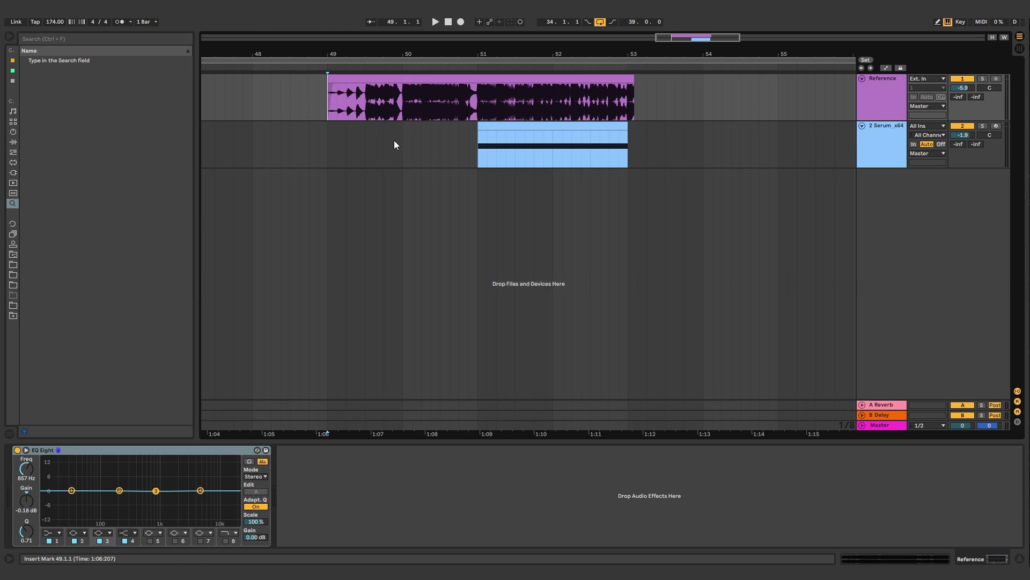
# Step: Solo the 2 Serum_x64 track instead of Reference and play the arrangement from bar 51
pyautogui.press('space')
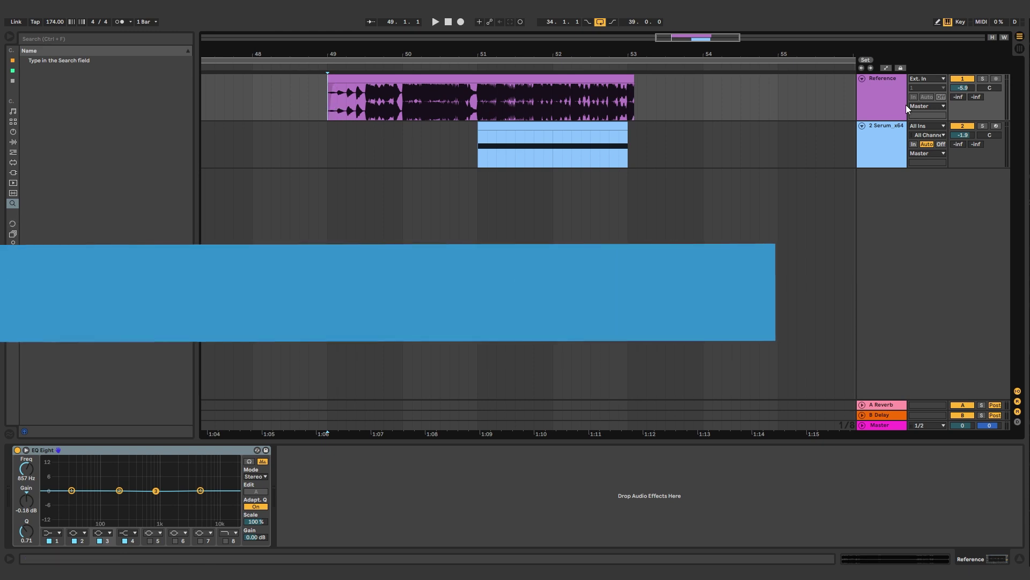
pyautogui.click(982, 78)
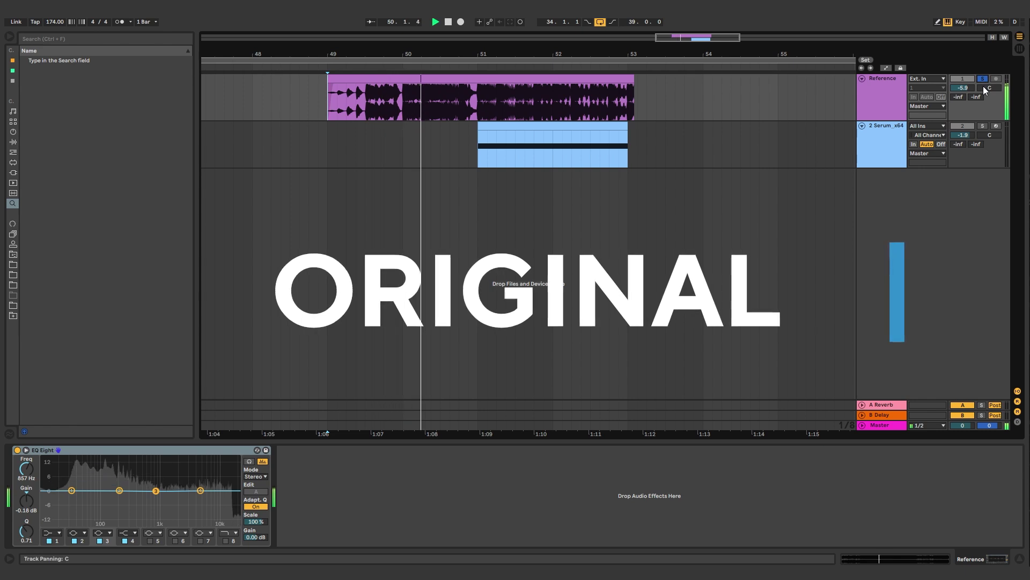
pyautogui.click(481, 108)
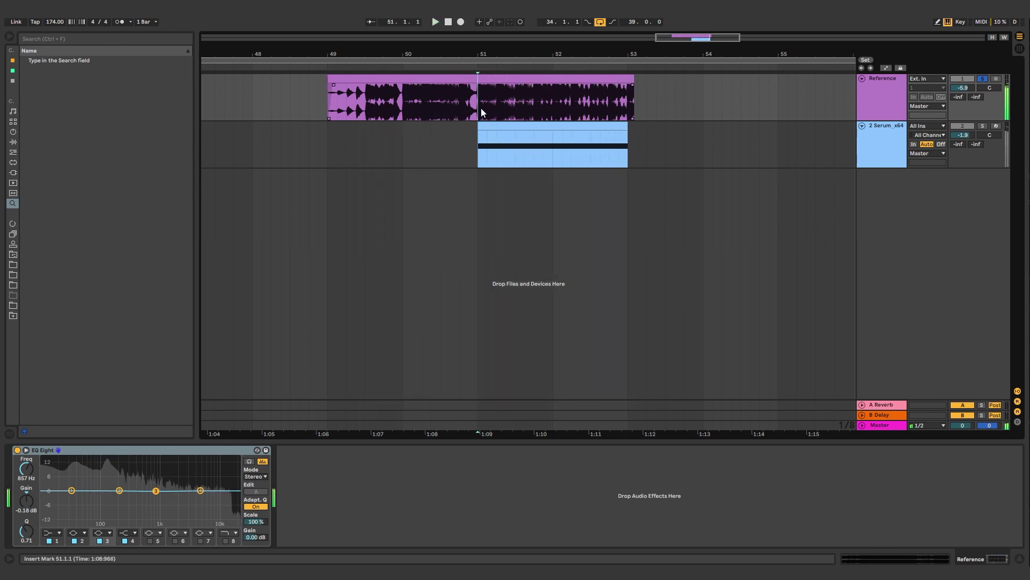
pyautogui.press('space')
pyautogui.click(983, 126)
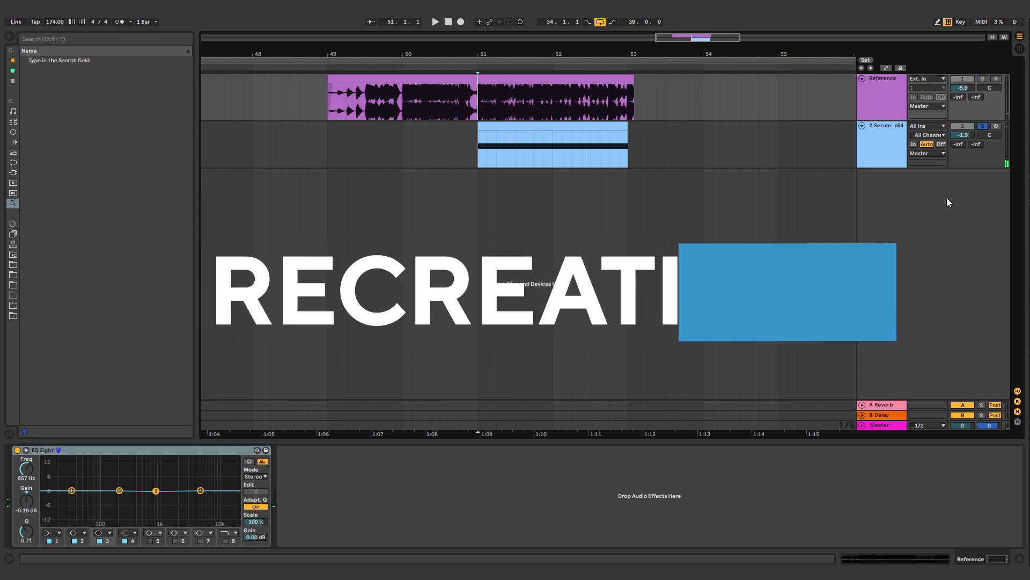
pyautogui.press('space')
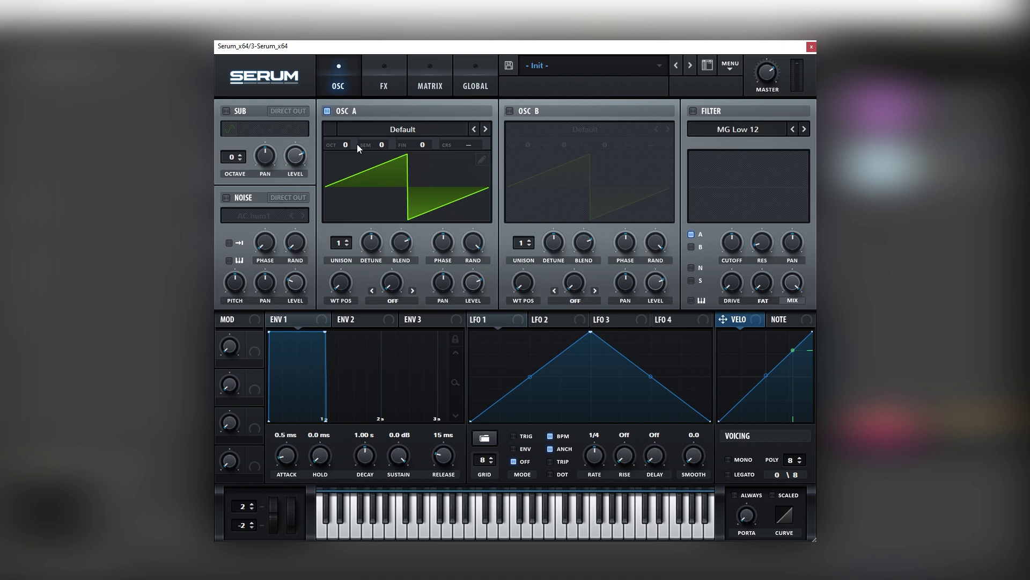
# Step: Load Basic Shapes into oscillators A and B, and enable oscillator B and the sub
pyautogui.click(381, 131)
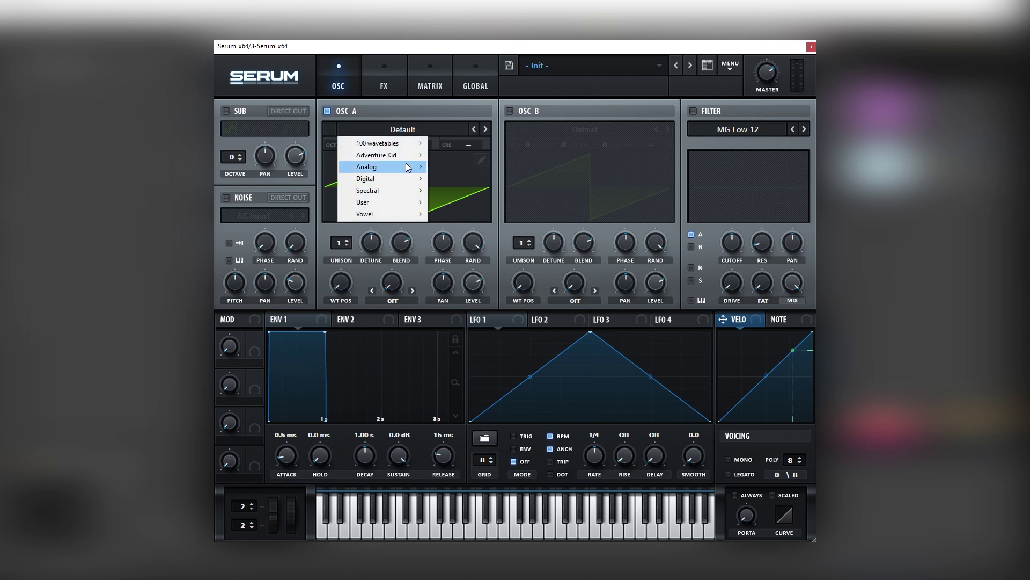
pyautogui.moveTo(414, 167)
pyautogui.click(455, 217)
pyautogui.click(509, 111)
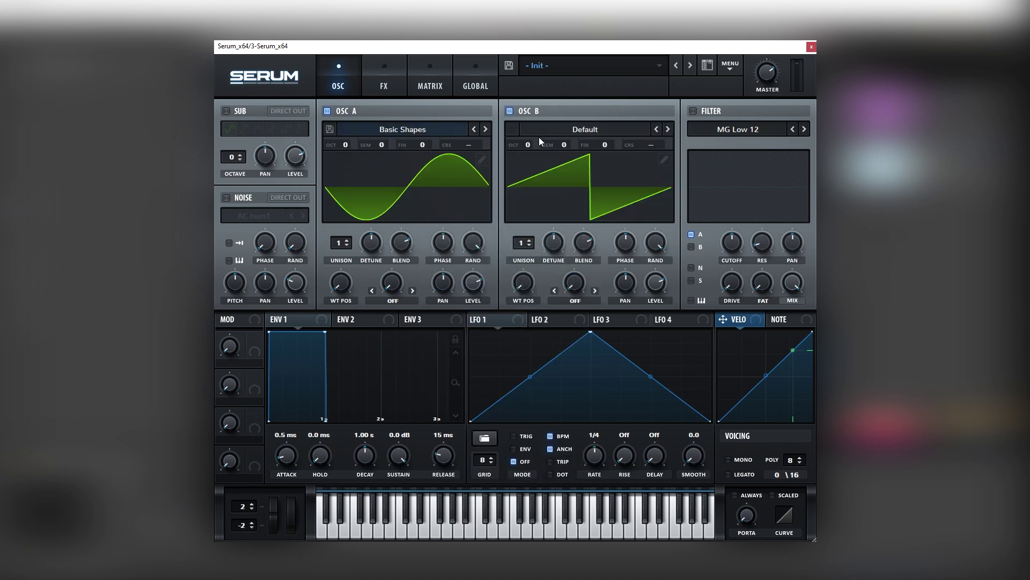
pyautogui.click(553, 129)
pyautogui.moveTo(548, 164)
pyautogui.click(617, 196)
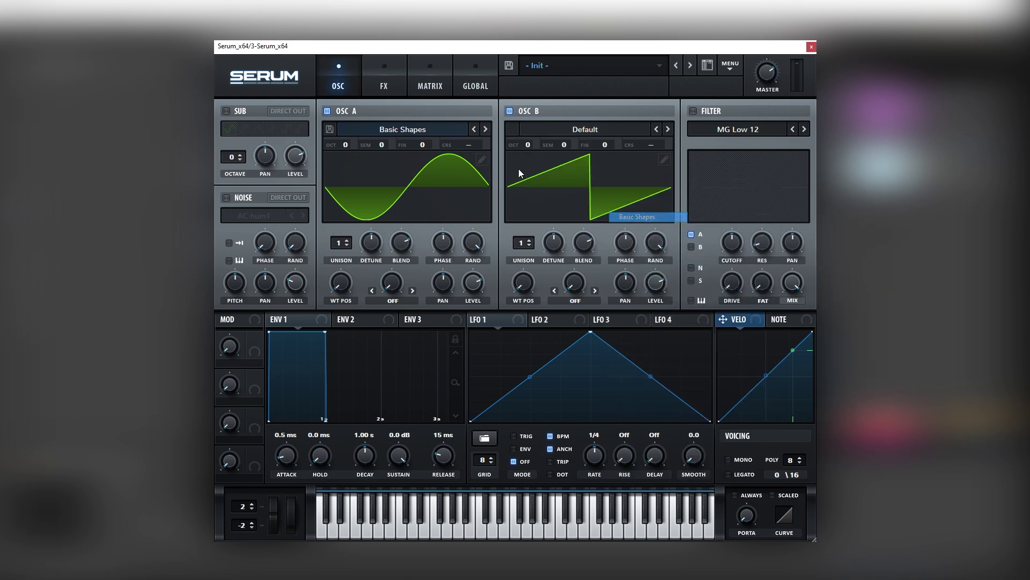
pyautogui.click(247, 115)
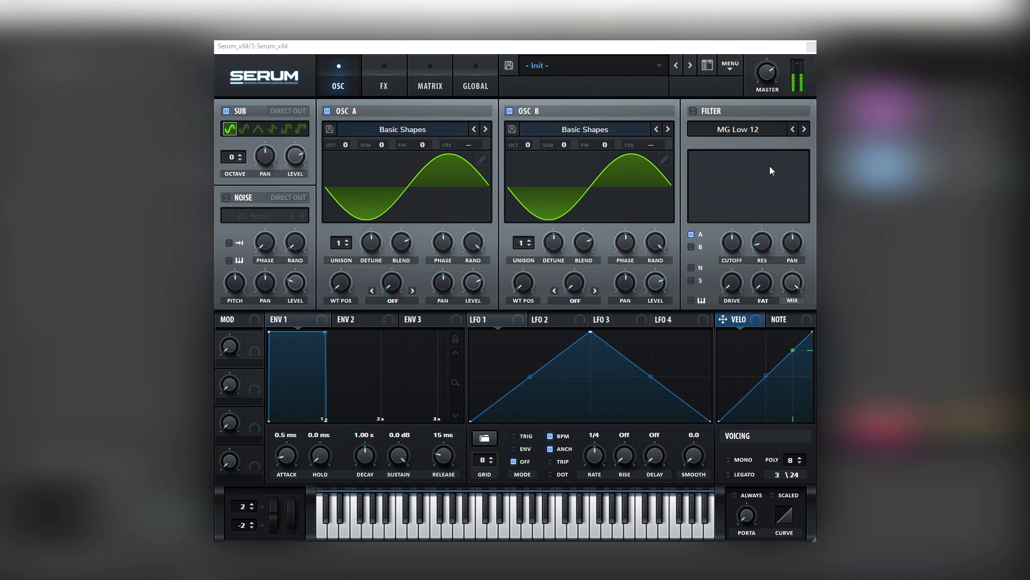
# Step: Tune both oscillators to +3 octaves (+1 and +2 semitones) and route LFO 3 to their levels
pyautogui.moveTo(343, 140); pyautogui.dragTo(370, 98)
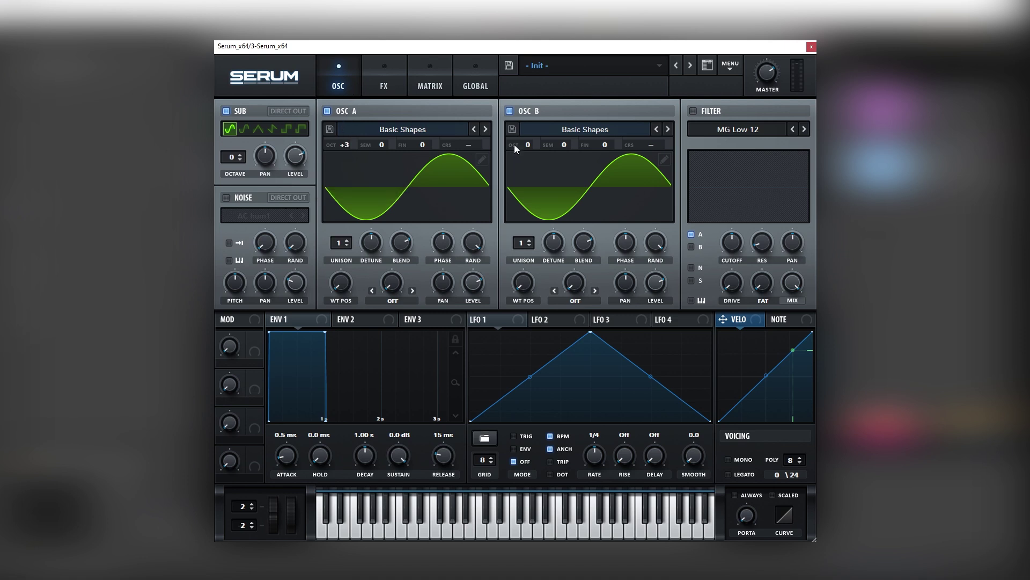
pyautogui.moveTo(514, 144); pyautogui.dragTo(519, 80)
pyautogui.moveTo(375, 143); pyautogui.dragTo(376, 137)
pyautogui.moveTo(556, 143); pyautogui.dragTo(559, 135)
pyautogui.moveTo(613, 319); pyautogui.dragTo(472, 303)
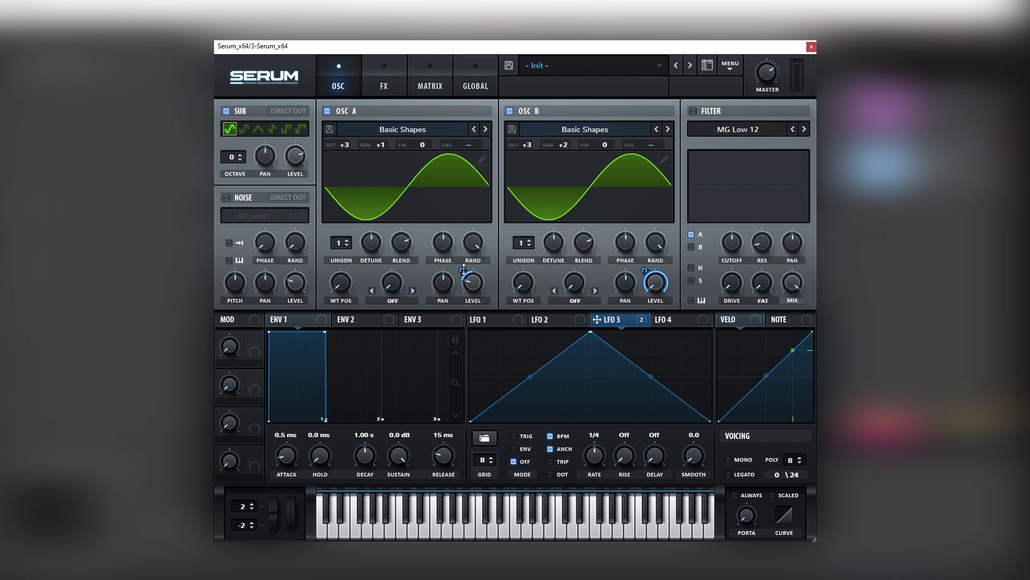
pyautogui.moveTo(464, 270); pyautogui.dragTo(463, 257)
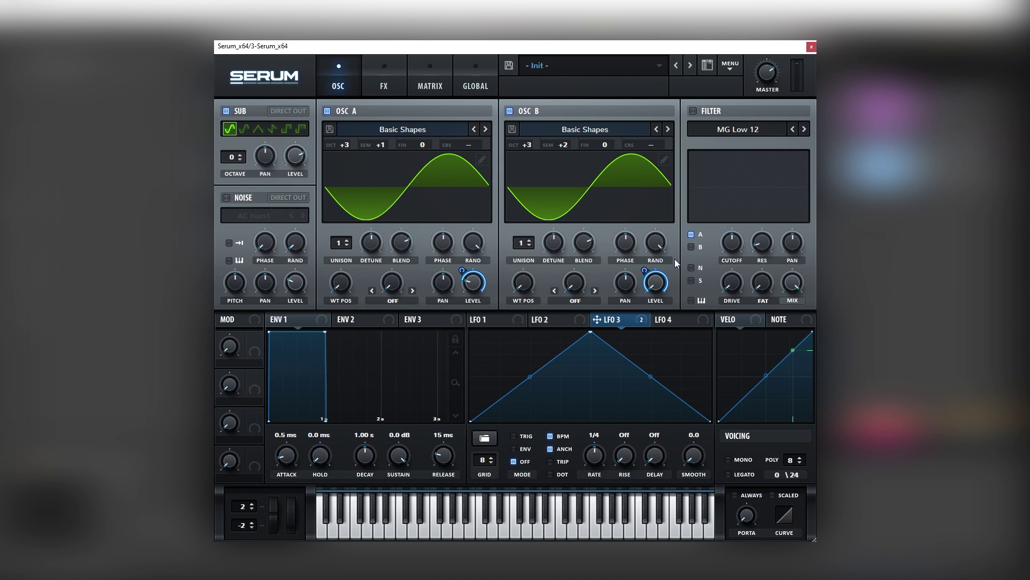
# Step: Set LFO 3 to a 2-bar trigger rate, reshape its curve, and drop oscillator B to +1 semitone
pyautogui.click(466, 274)
pyautogui.moveTo(599, 454); pyautogui.dragTo(599, 483)
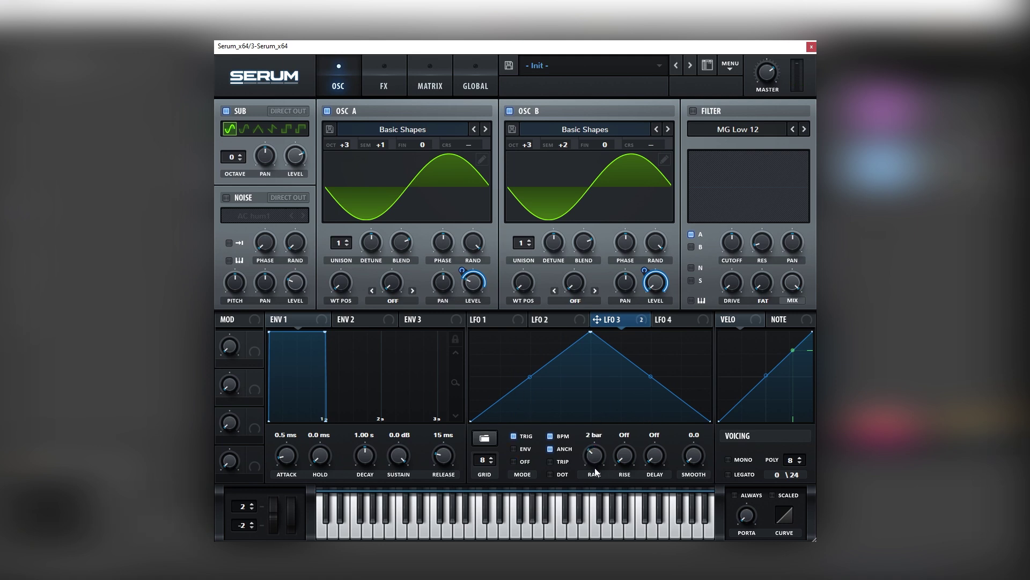
pyautogui.doubleClick(515, 412)
pyautogui.moveTo(515, 410); pyautogui.dragTo(481, 389)
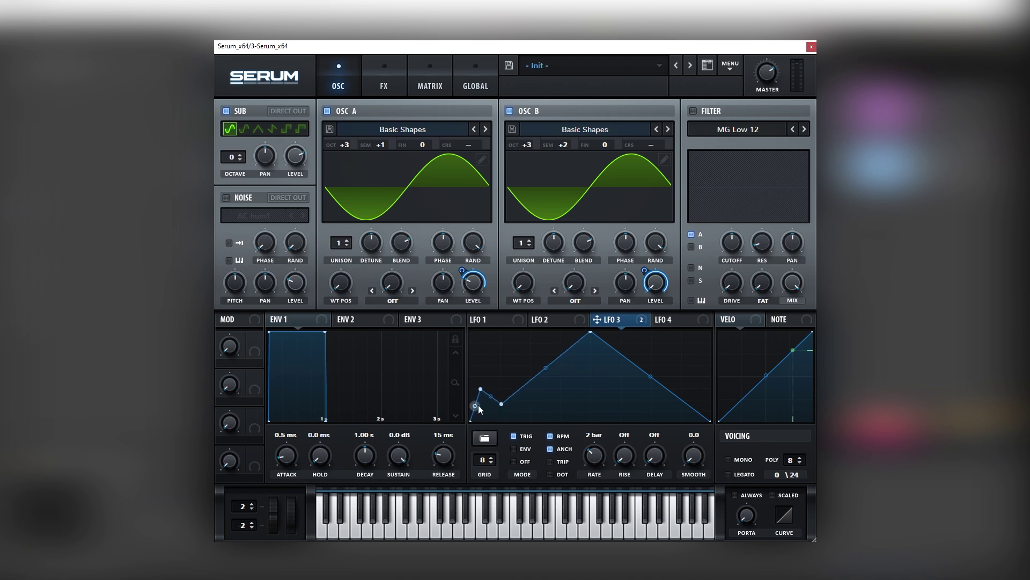
pyautogui.moveTo(590, 332); pyautogui.dragTo(628, 345)
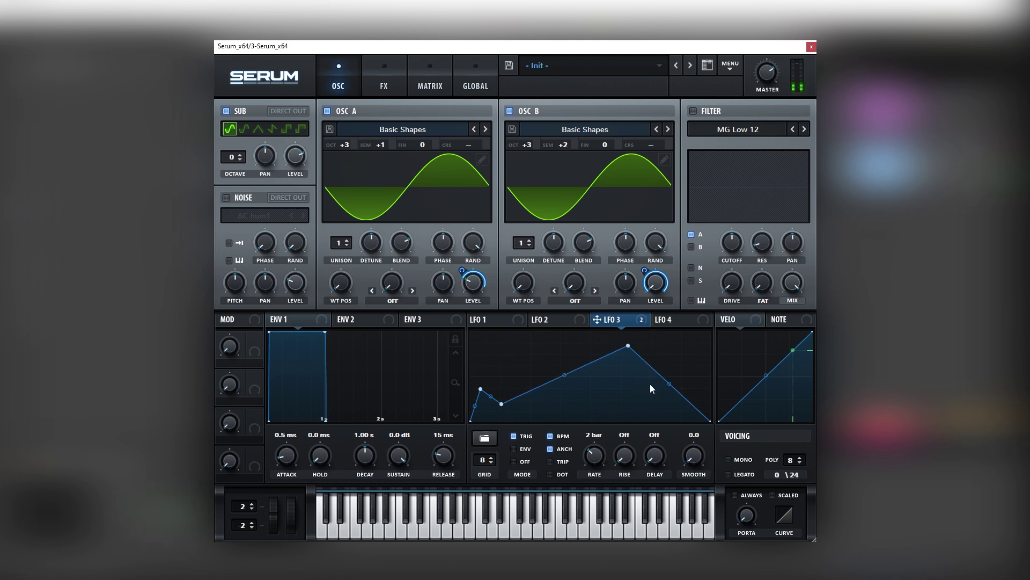
pyautogui.moveTo(710, 420); pyautogui.dragTo(729, 377)
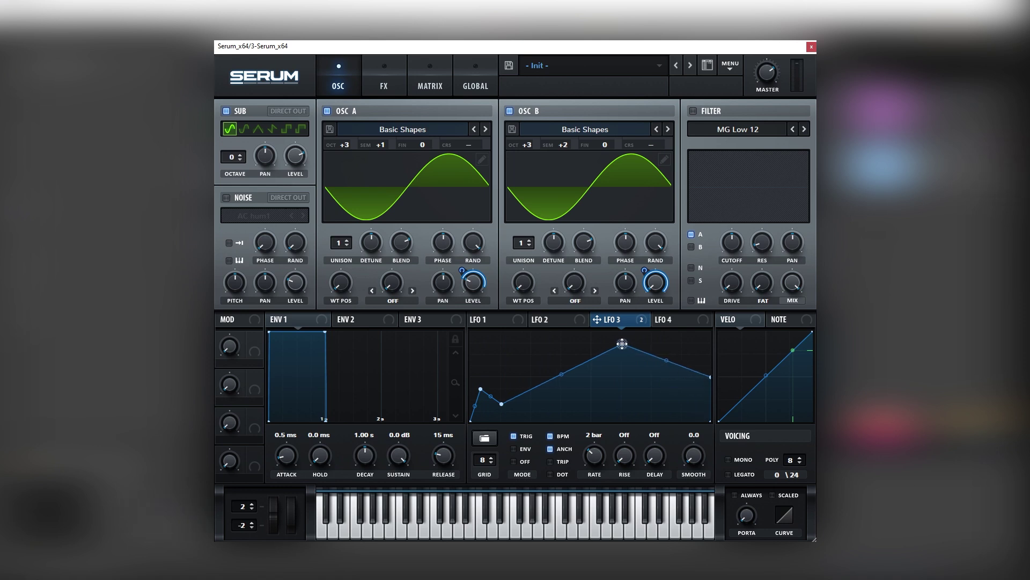
pyautogui.moveTo(628, 346); pyautogui.dragTo(629, 347)
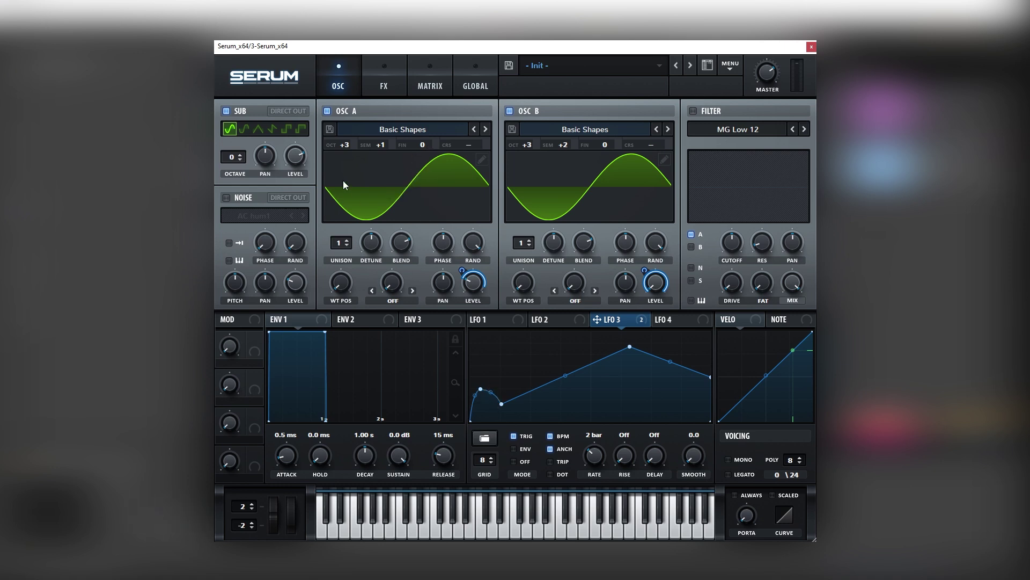
pyautogui.moveTo(553, 145); pyautogui.dragTo(552, 146)
pyautogui.moveTo(423, 146)
pyautogui.mouseDown()
pyautogui.moveTo(430, 98)
pyautogui.moveTo(427, 151)
pyautogui.mouseUp()
# Step: Enable the AC hum1 noise oscillator and turn its level down to about 1%
pyautogui.click(226, 198)
pyautogui.moveTo(304, 284); pyautogui.dragTo(303, 313)
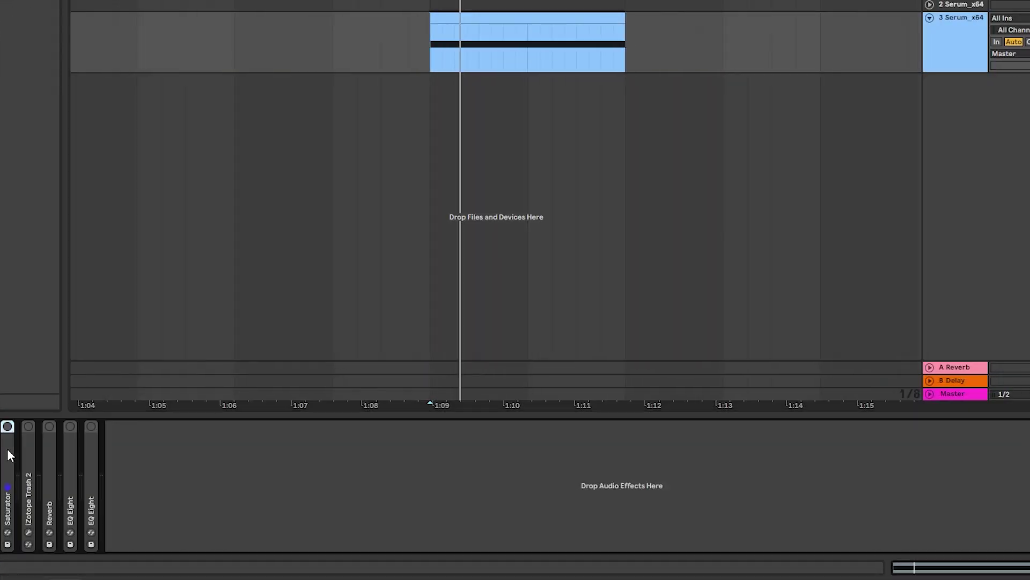
# Step: Show the Saturator Drive automation lane in the arrangement
pyautogui.doubleClick(7, 449)
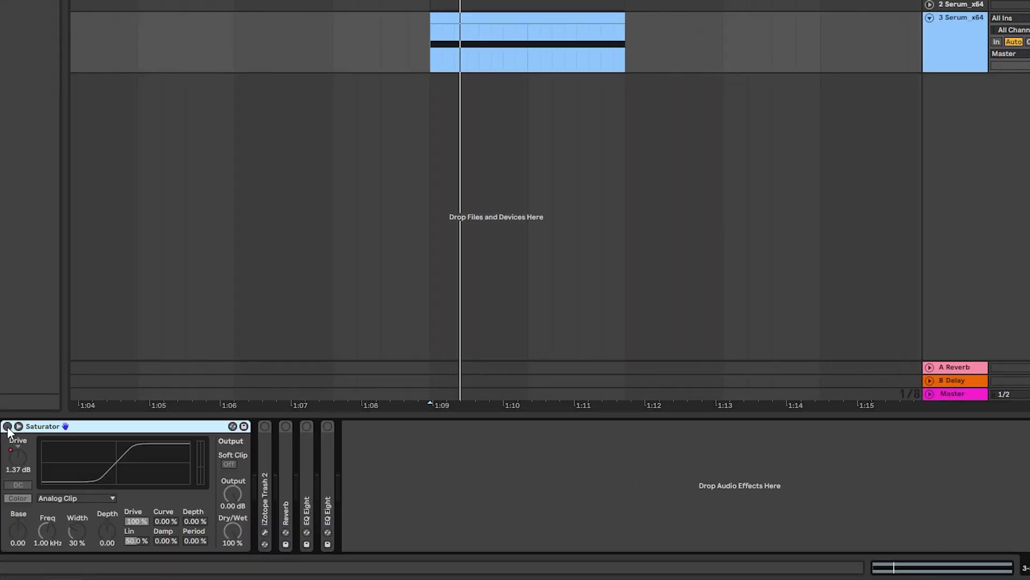
pyautogui.rightClick(24, 459)
pyautogui.click(59, 467)
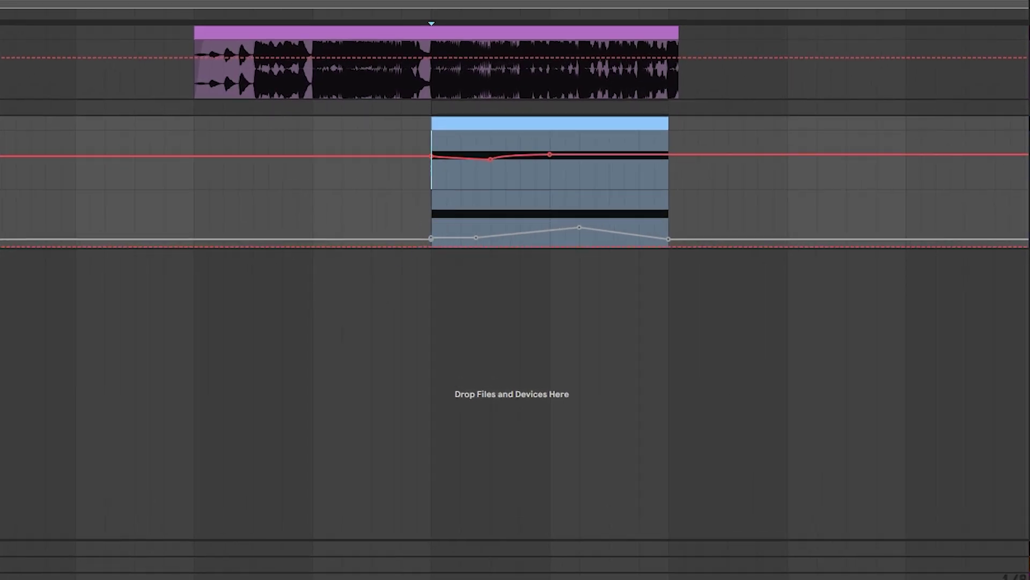
# Step: Start playback and open the iZotope Trash 2 plugin window from the device chain
pyautogui.press('space')
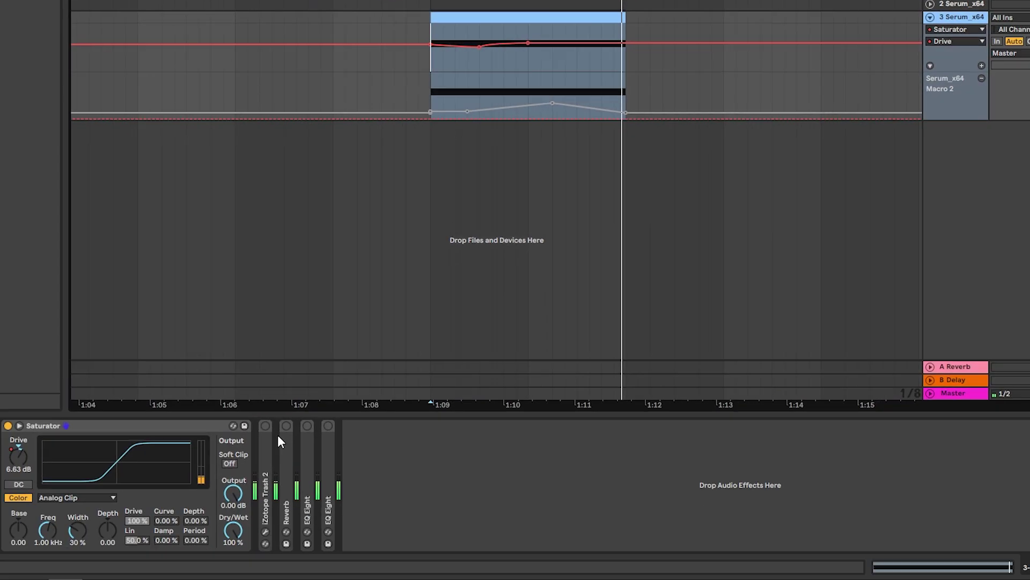
pyautogui.doubleClick(267, 435)
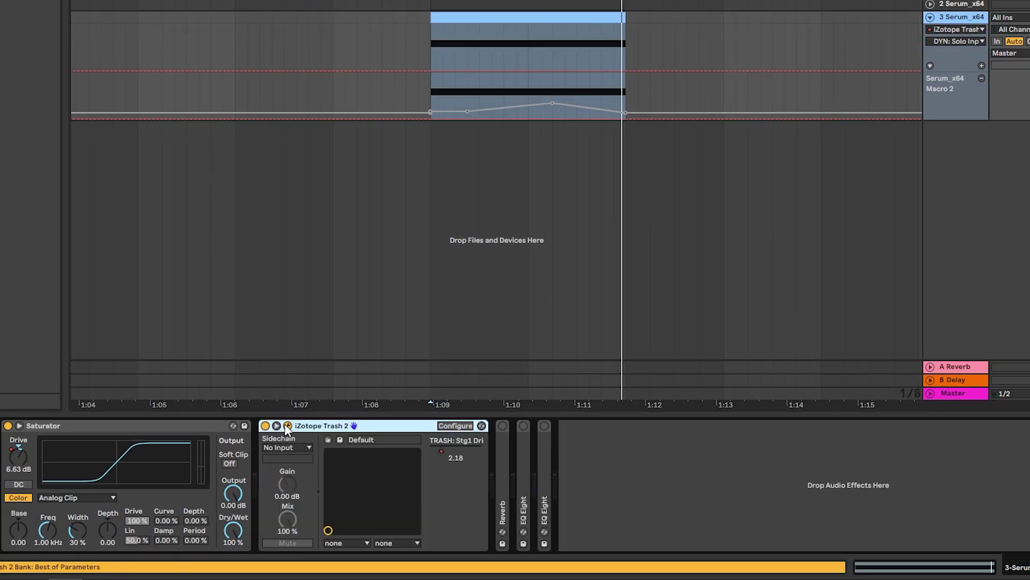
pyautogui.click(287, 425)
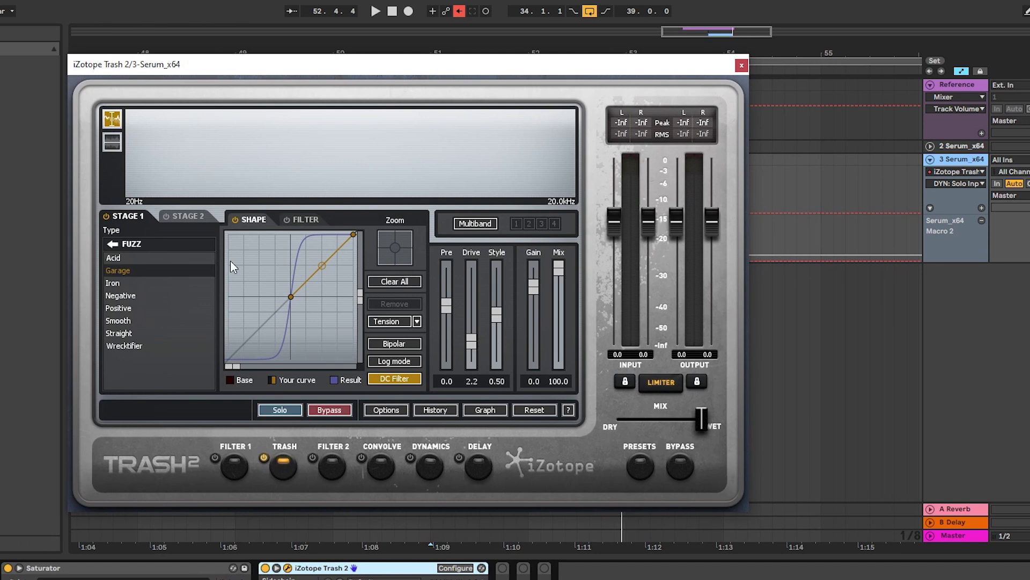
# Step: Choose the Fuzz > Garage type for Trash 2 Stage 1, raise its Drive, and play
pyautogui.click(114, 243)
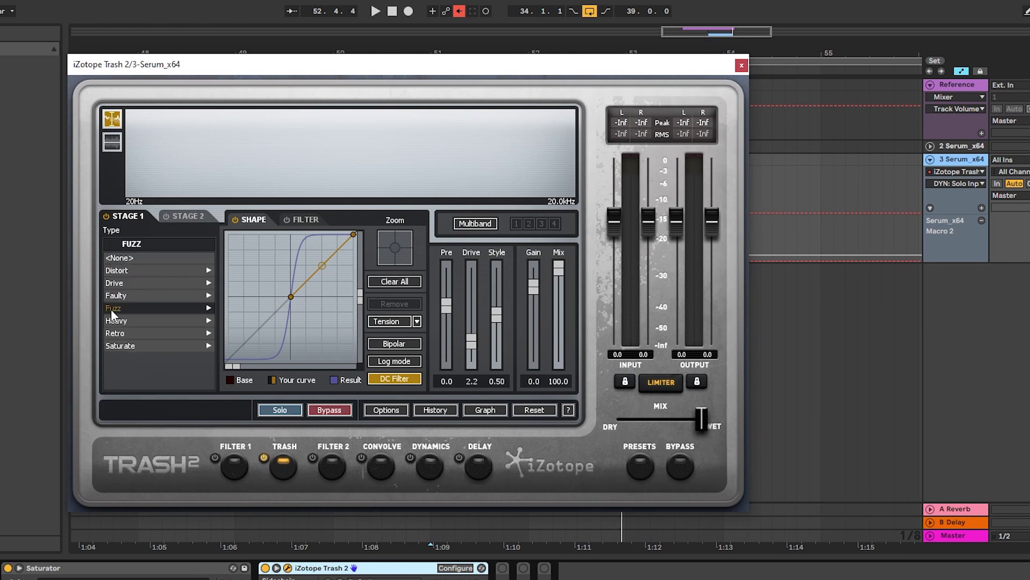
pyautogui.click(140, 308)
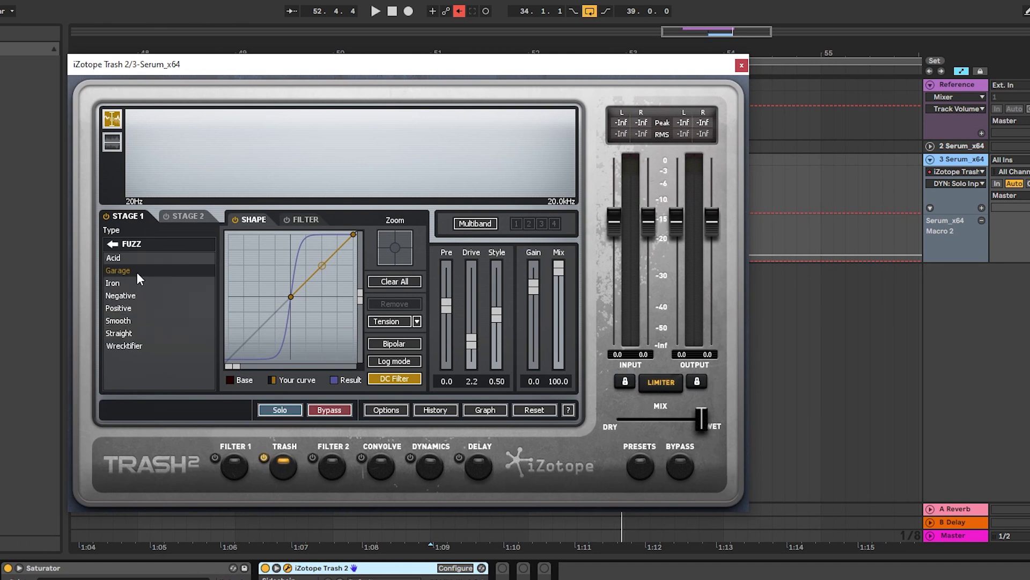
pyautogui.moveTo(474, 352)
pyautogui.mouseDown()
pyautogui.moveTo(474, 328)
pyautogui.moveTo(472, 354)
pyautogui.mouseUp()
pyautogui.press('space')
pyautogui.press('space')
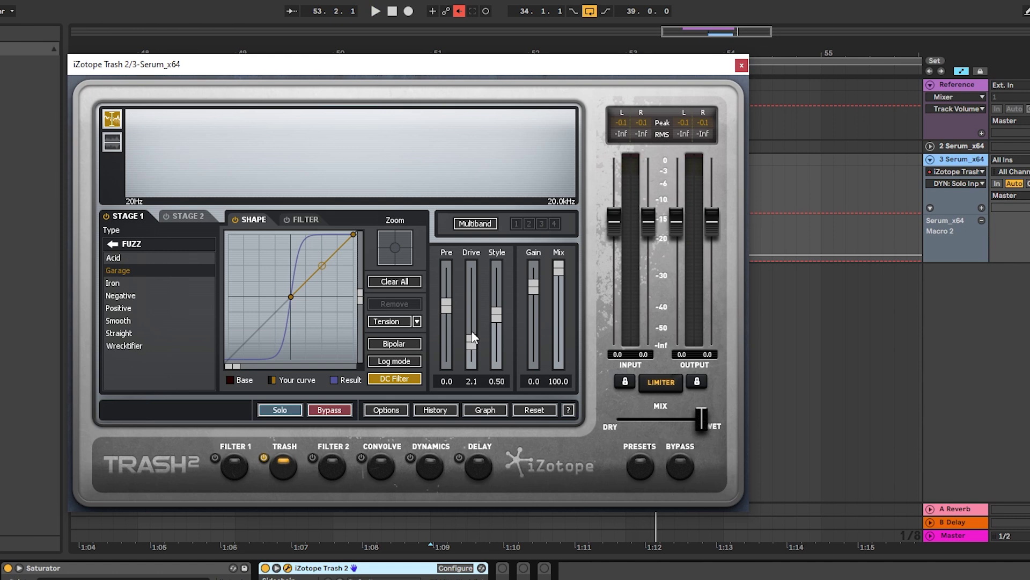
# Step: Unfold the Reverb and EQ Eight devices on the Serum track and audition playback
pyautogui.doubleClick(501, 572)
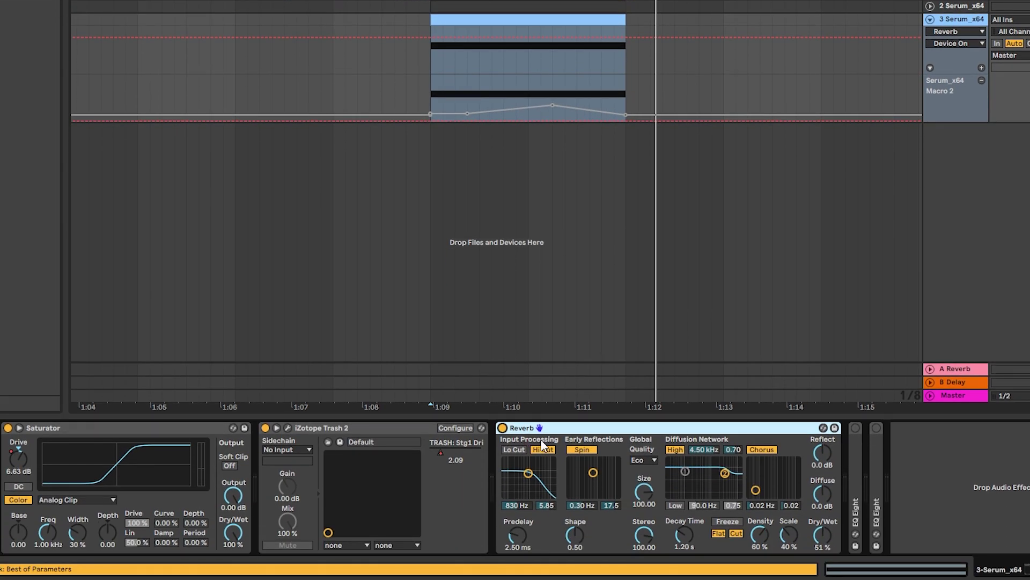
pyautogui.press('space')
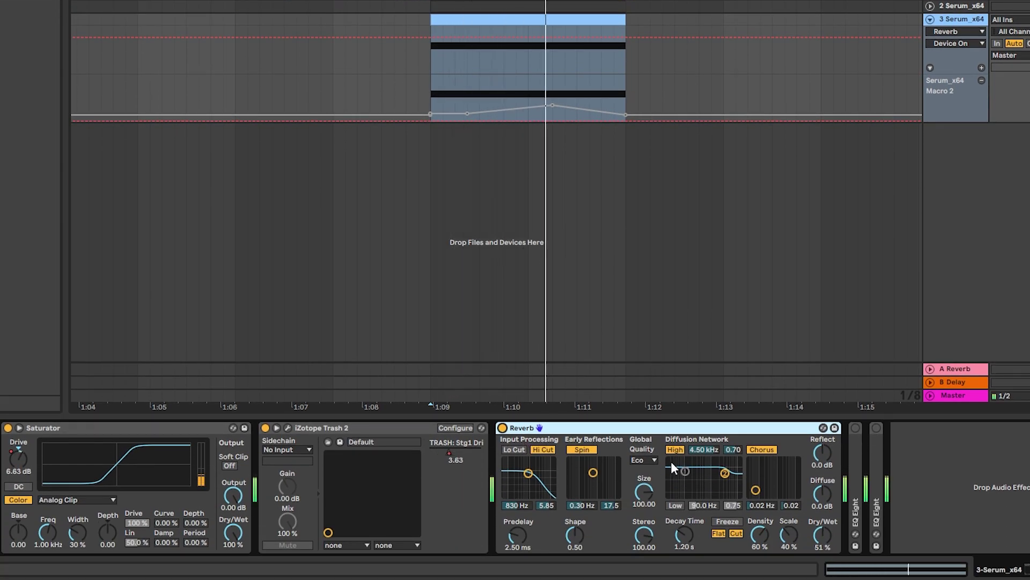
pyautogui.doubleClick(855, 513)
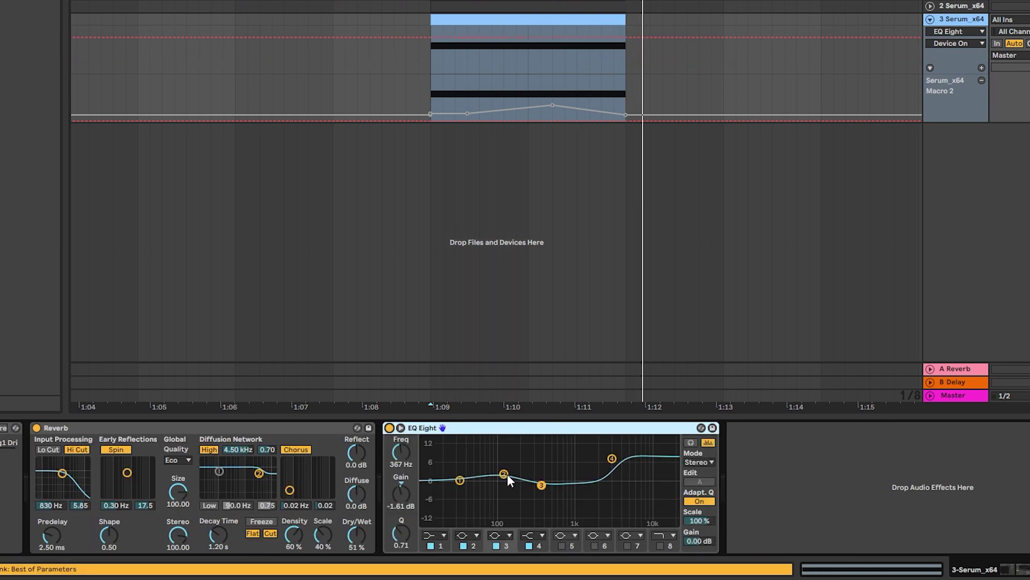
pyautogui.press('space')
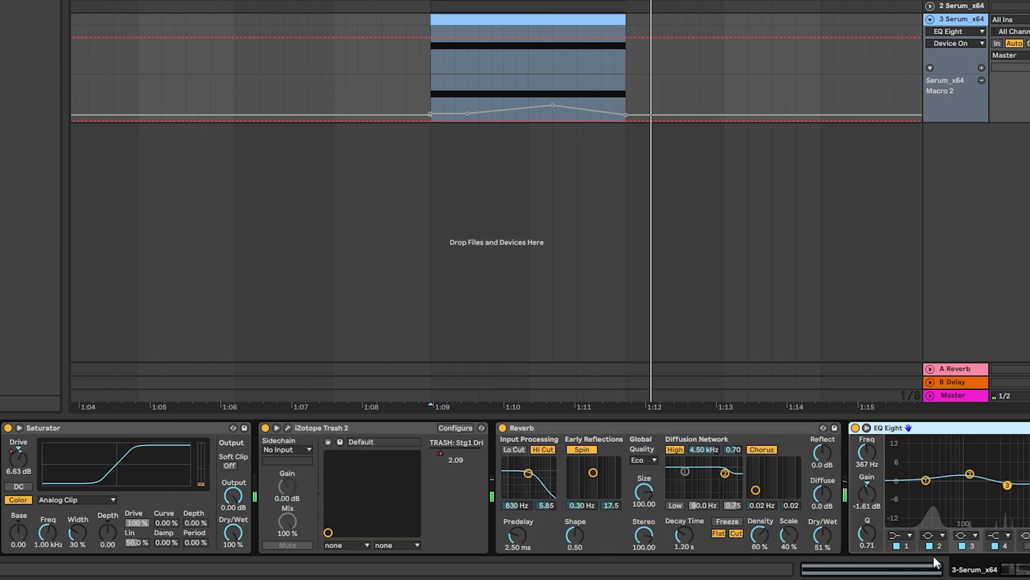
# Step: Show modulation for Serum's macro, then set oscillator A's fine tune to 47 cents
pyautogui.rightClick(152, 450)
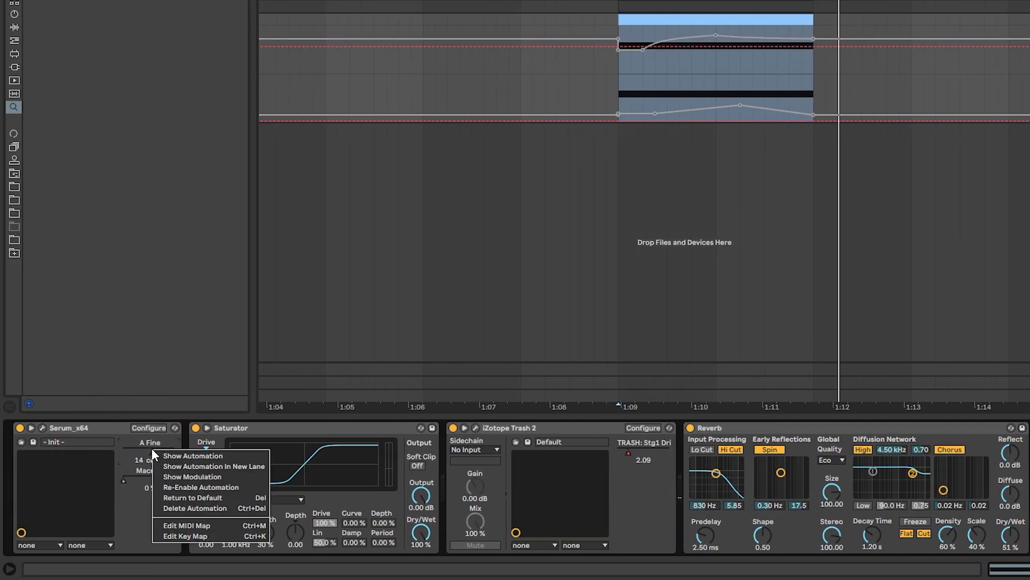
pyautogui.click(169, 476)
pyautogui.click(42, 428)
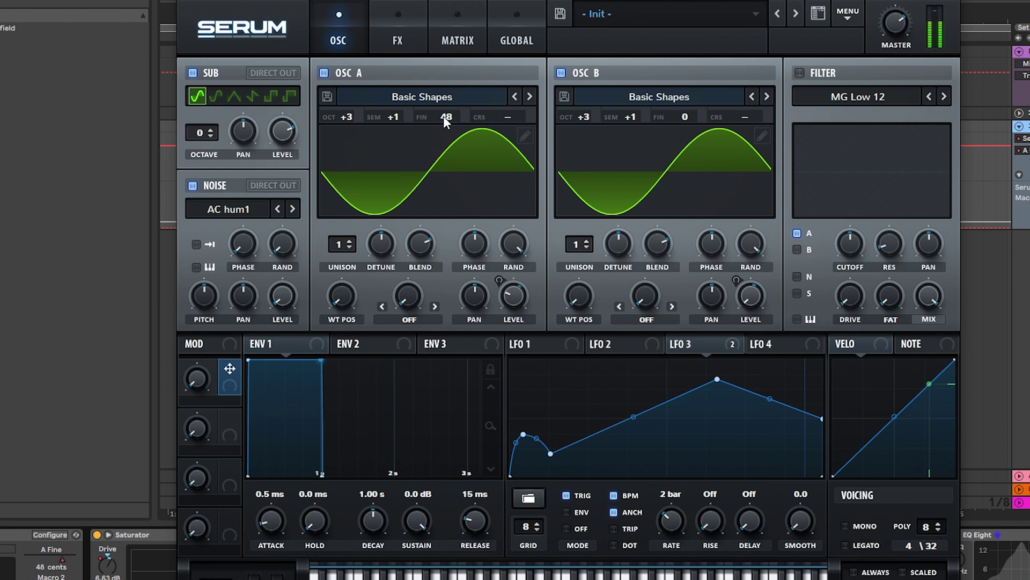
pyautogui.moveTo(443, 116); pyautogui.dragTo(436, 116)
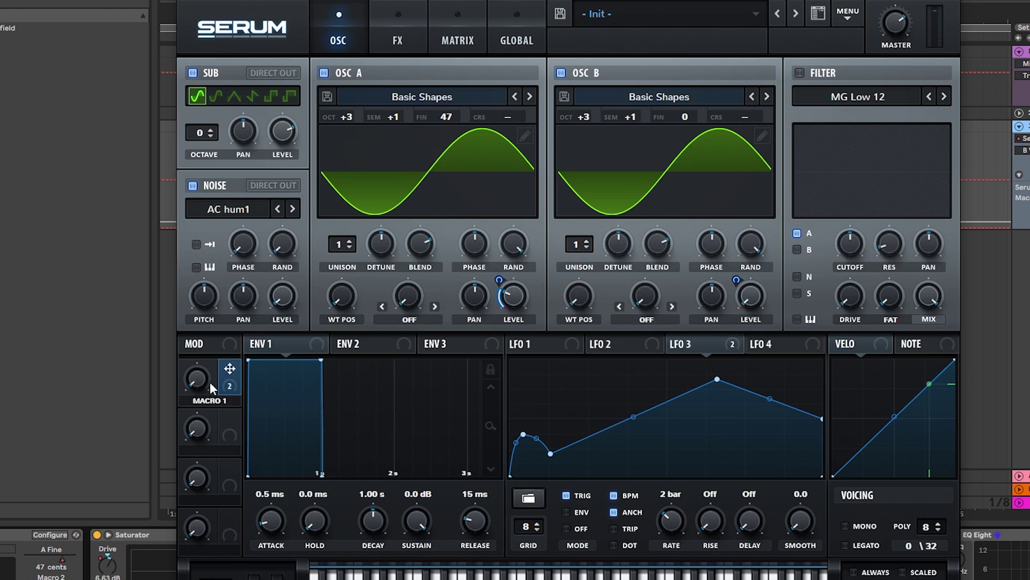
# Step: Name macro 1 'AMP OSC 1 & 2' and assign the AMP SUB macro to the sub level
pyautogui.doubleClick(207, 402)
pyautogui.write('AMP OSC 1 & 2')
pyautogui.press('Tab')
pyautogui.write('A')
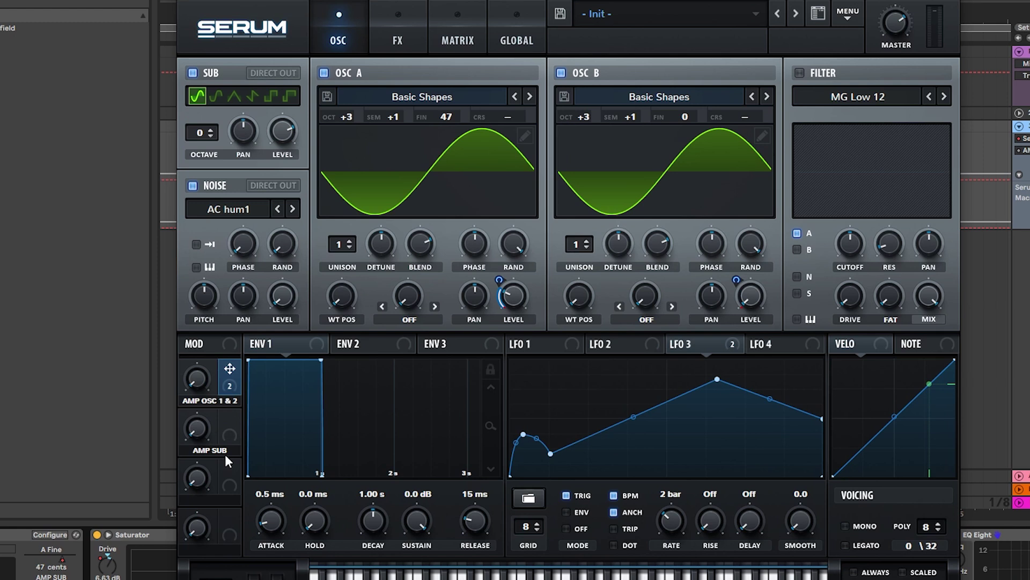
pyautogui.moveTo(230, 418); pyautogui.dragTo(271, 97)
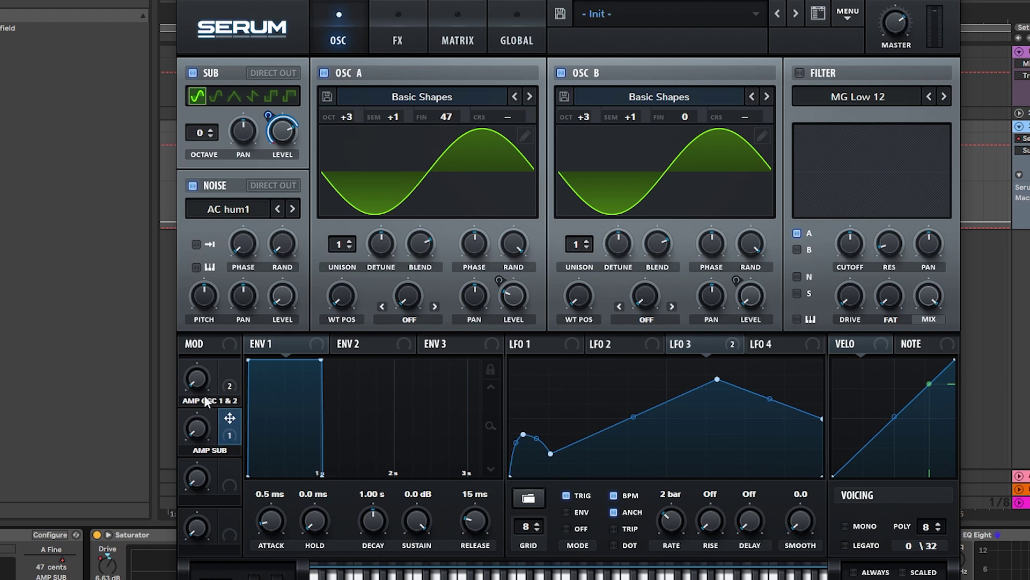
# Step: Adjust the AMP OSC 1 & 2 and AMP SUB macro modulation amounts
pyautogui.moveTo(202, 379)
pyautogui.moveTo(211, 346); pyautogui.dragTo(218, 324)
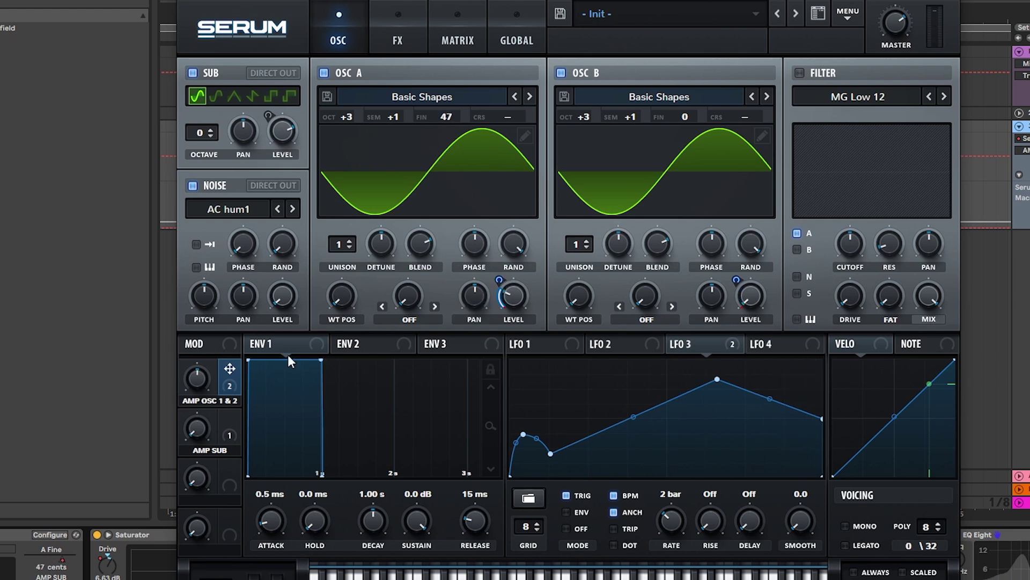
pyautogui.moveTo(196, 380); pyautogui.dragTo(200, 407)
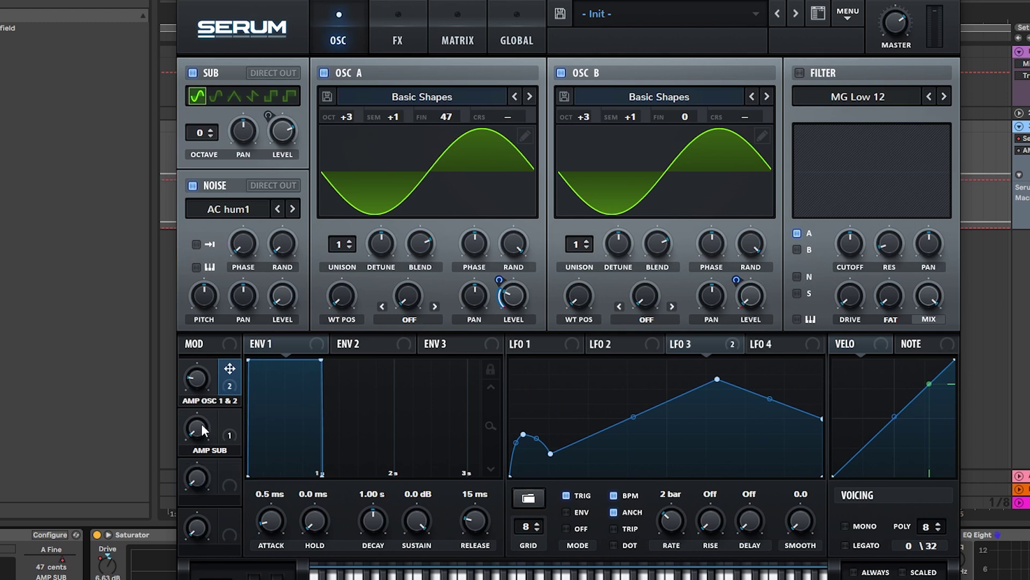
pyautogui.moveTo(203, 433)
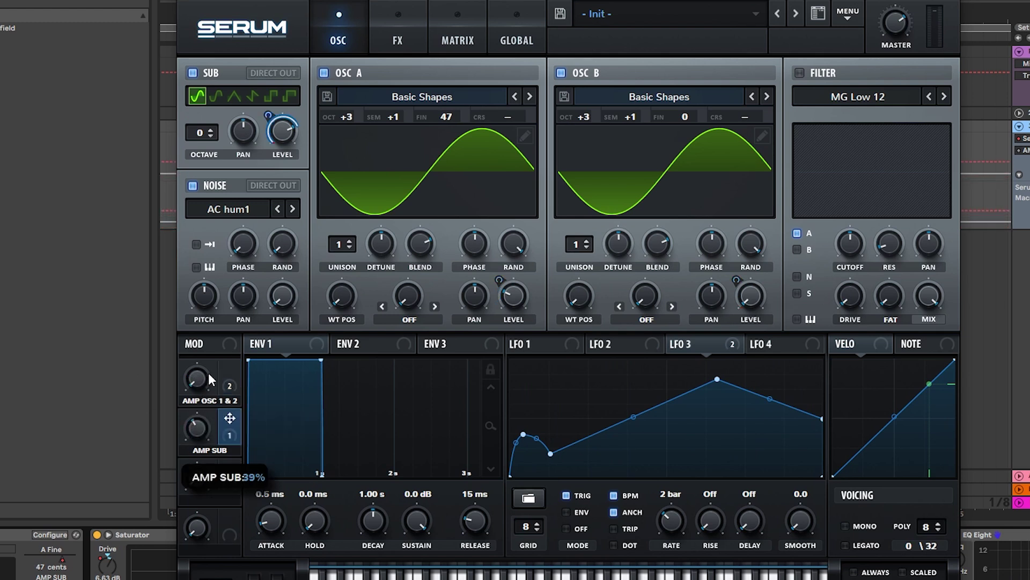
pyautogui.moveTo(217, 363); pyautogui.dragTo(215, 470)
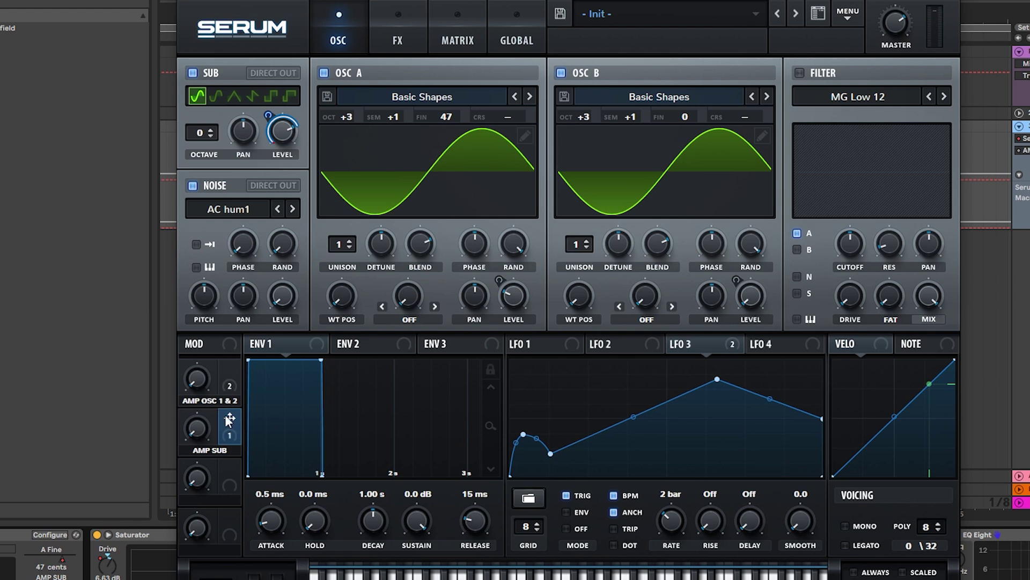
pyautogui.moveTo(193, 385)
pyautogui.mouseDown()
pyautogui.moveTo(200, 332)
pyautogui.moveTo(199, 385)
pyautogui.mouseUp()
# Step: Close Serum, raise the AMP OSC 1 & 2 automation to 0.39, and add breakpoints
pyautogui.click(954, 2)
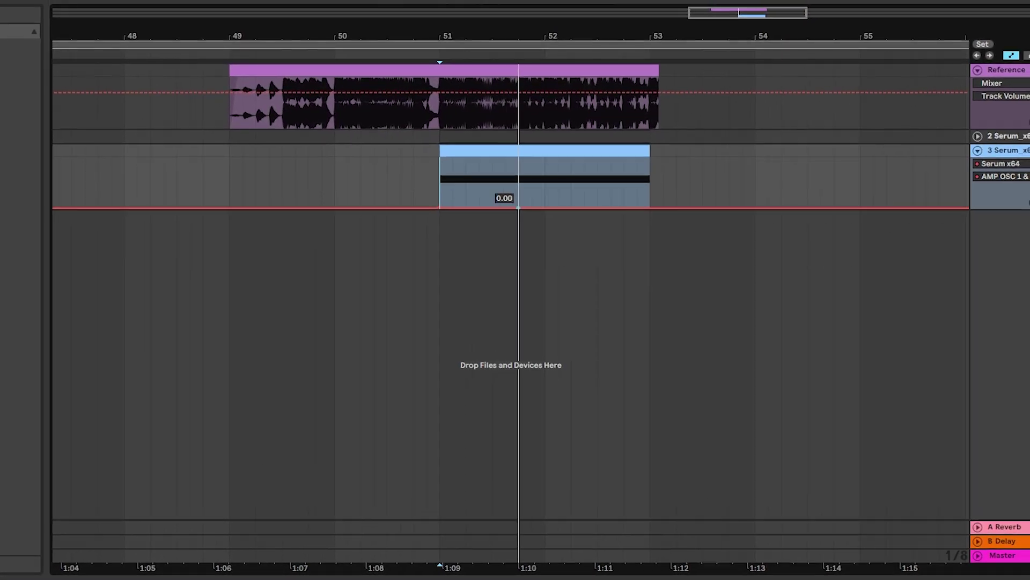
pyautogui.moveTo(518, 193); pyautogui.dragTo(445, 188)
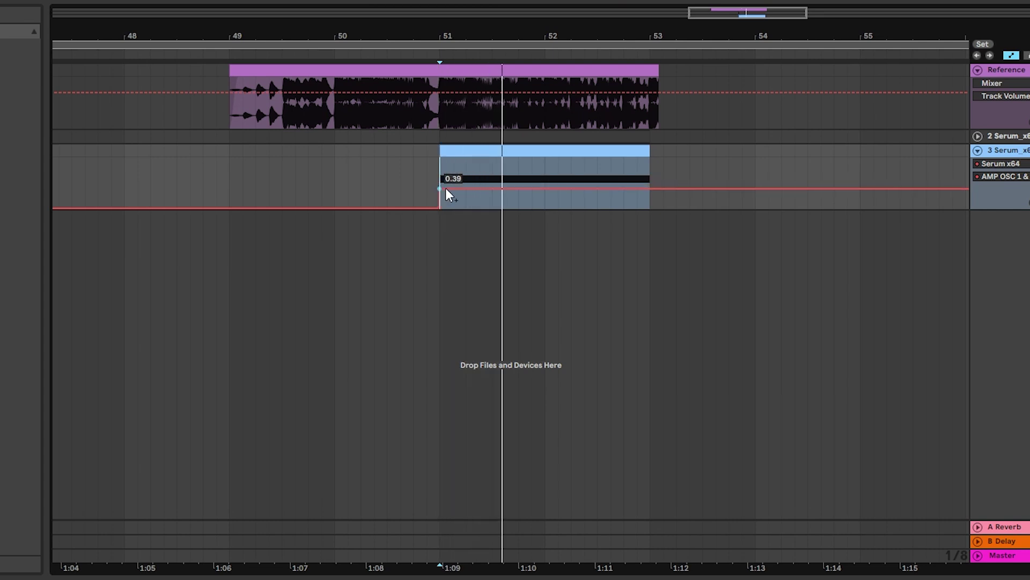
pyautogui.click(492, 189)
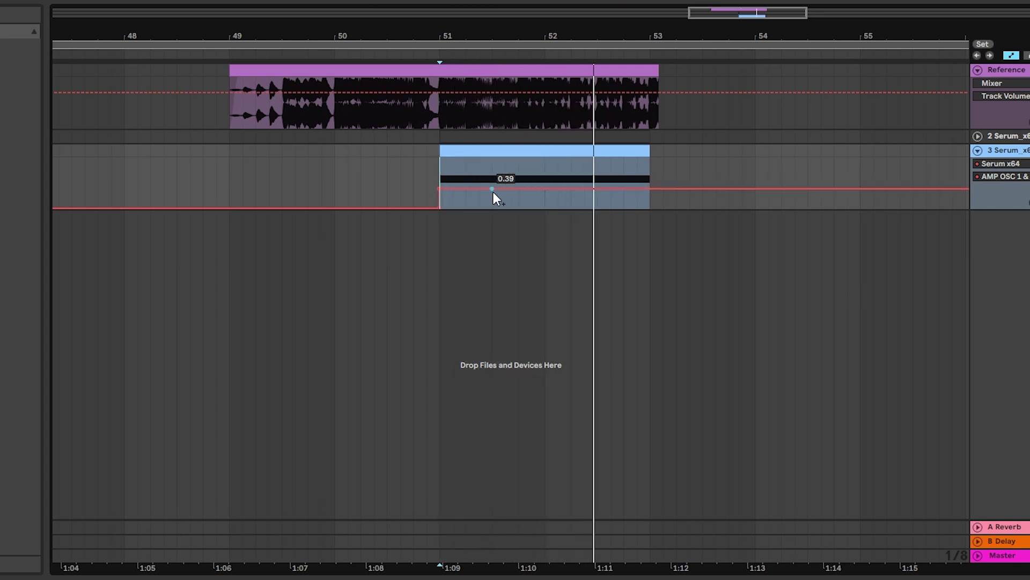
pyautogui.click(597, 189)
pyautogui.click(642, 188)
pyautogui.moveTo(645, 192); pyautogui.dragTo(596, 208)
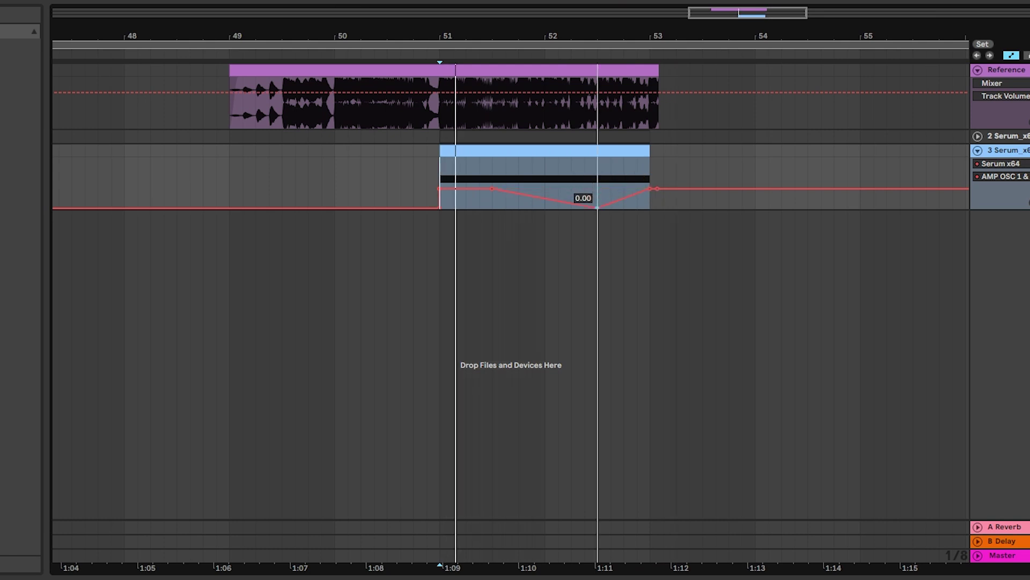
# Step: Shape the middle breakpoint into a dip to about 0.09 before bar 53
pyautogui.click(595, 208)
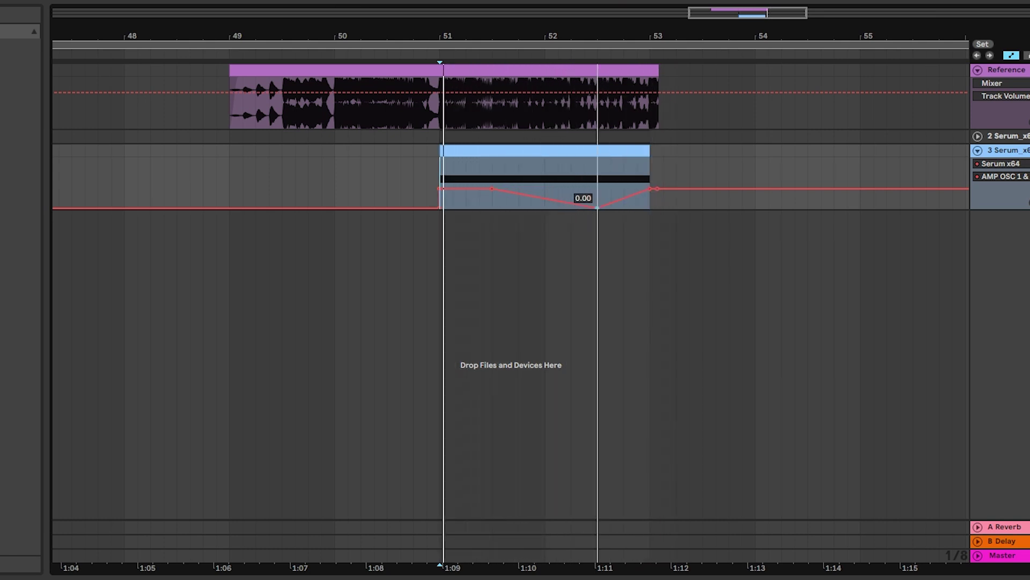
pyautogui.moveTo(598, 207); pyautogui.dragTo(594, 196)
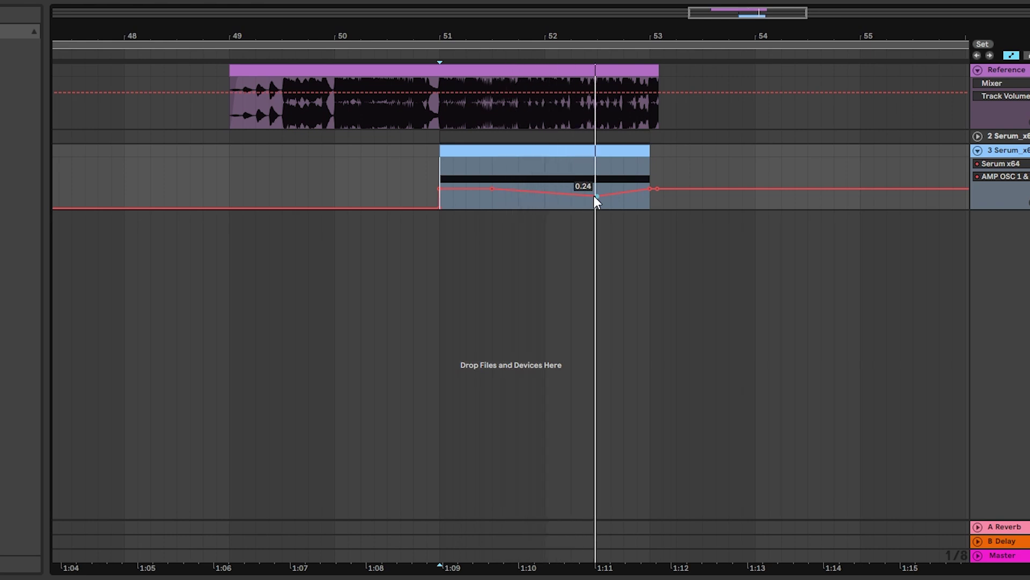
pyautogui.moveTo(594, 195); pyautogui.dragTo(594, 203)
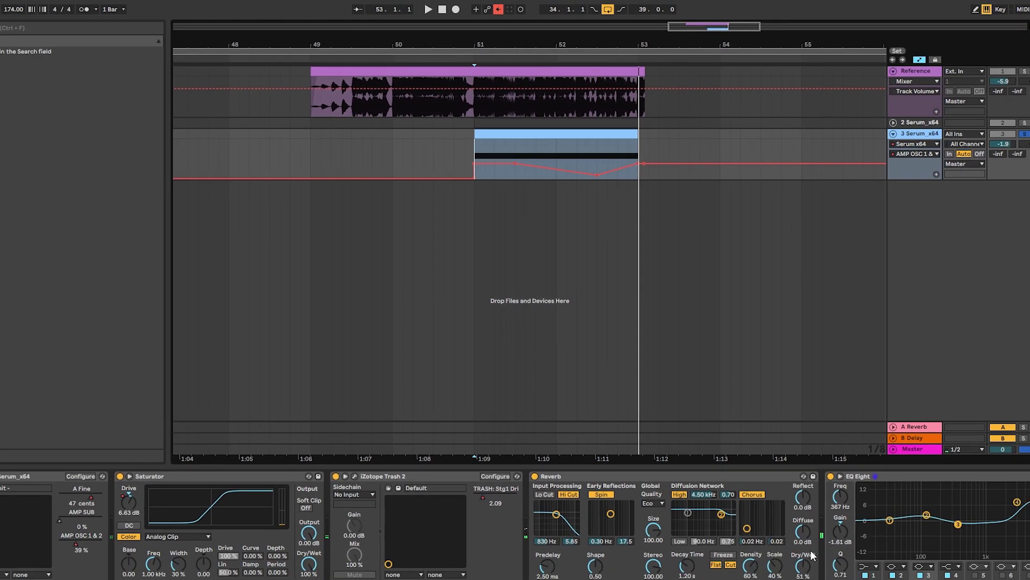
# Step: Show the reverb Decay Time and Dry/Wet automation lanes and play back the arrangement
pyautogui.moveTo(803, 565); pyautogui.dragTo(803, 573)
pyautogui.scroll(-5, 686, 563)
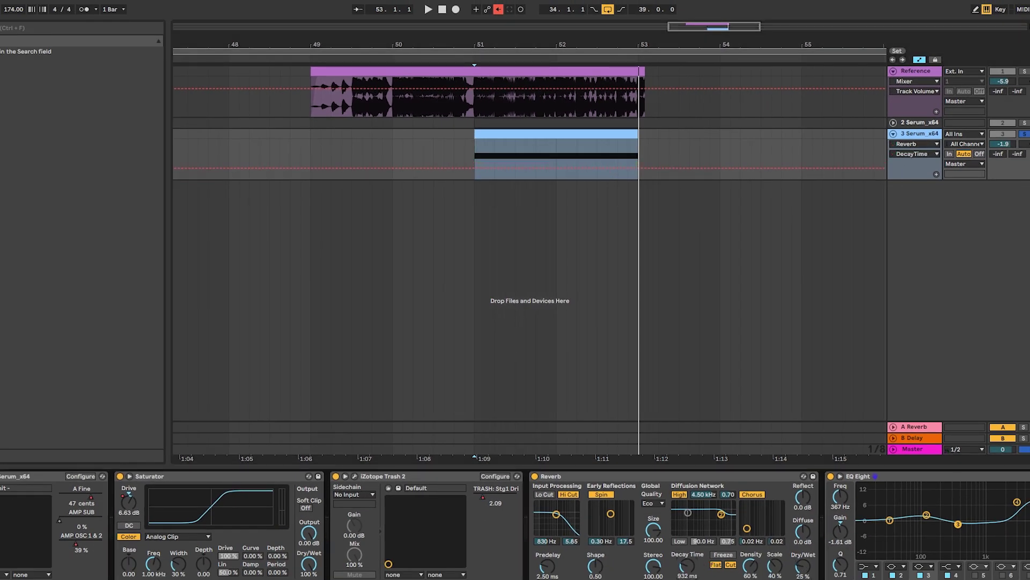
pyautogui.press('space')
# Step: Bring Serum's editor back up to view the AMP OSC 1 & 2 and AMP SUB macros
pyautogui.scroll(3, 686, 564)
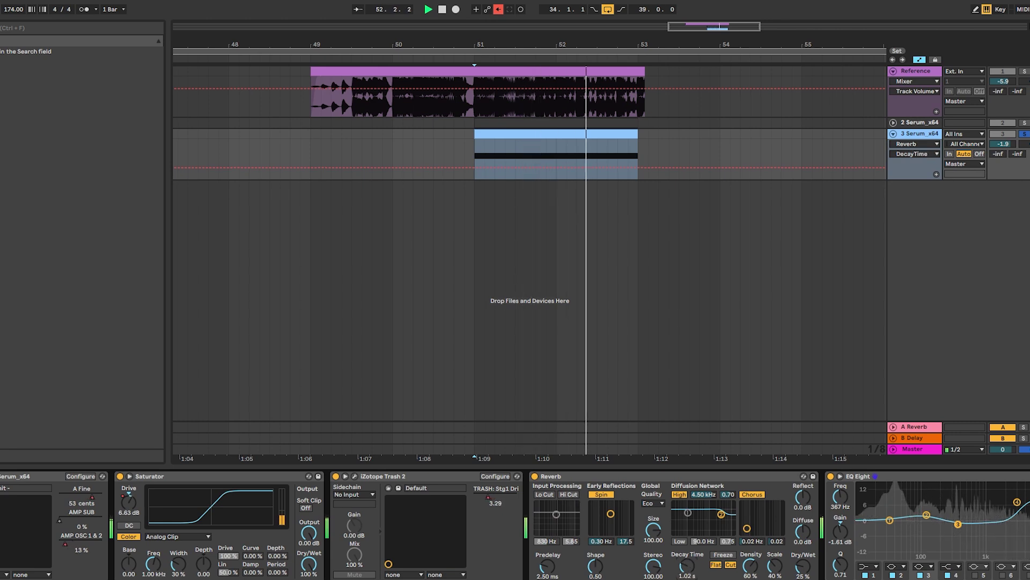
pyautogui.scroll(5, 801, 569)
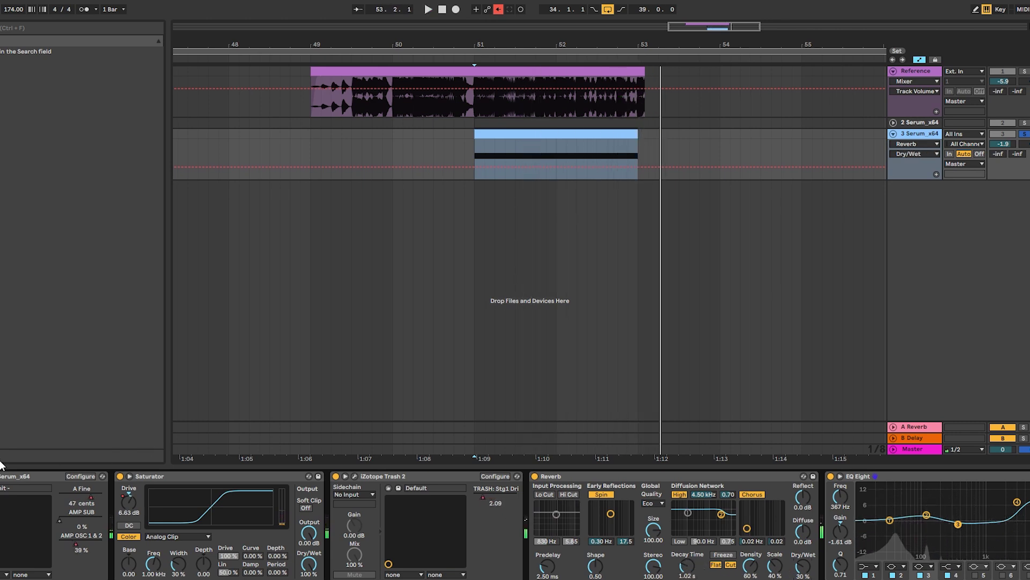
pyautogui.click(102, 476)
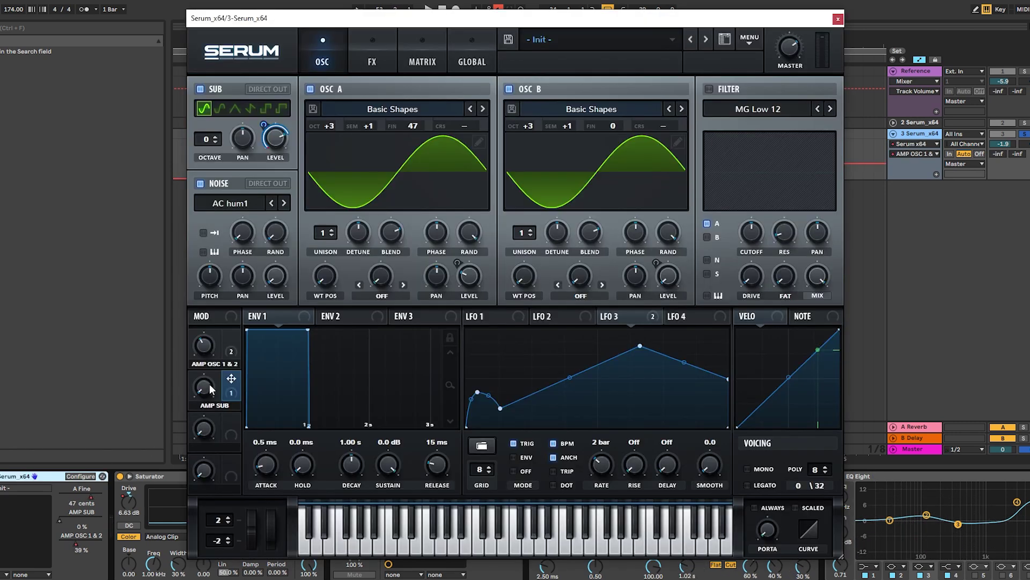
# Step: Ramp track 3's AMP SUB automation from 0.00 at bar 51 up to 0.60 near bar 53
pyautogui.click(838, 20)
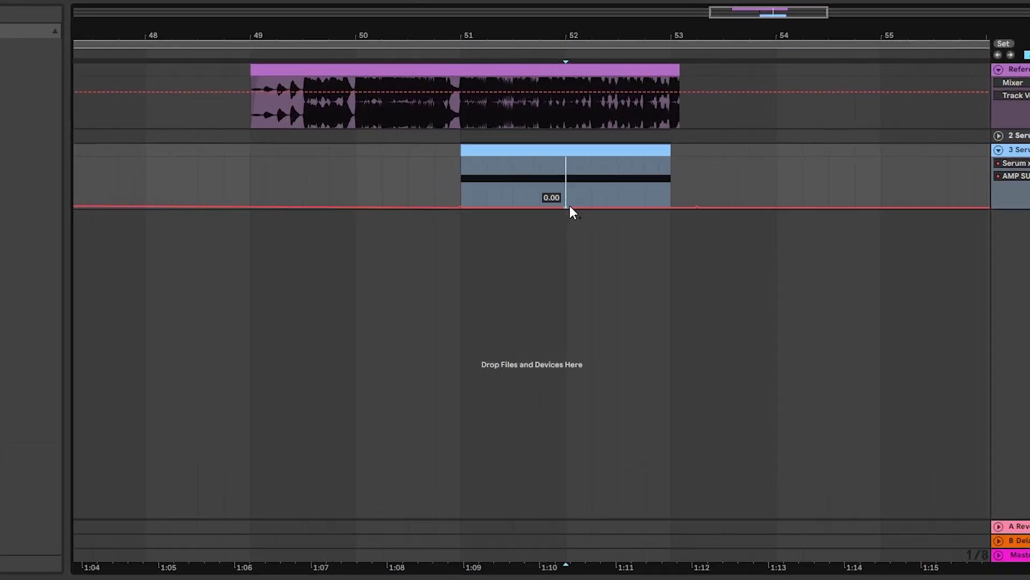
pyautogui.moveTo(662, 205); pyautogui.dragTo(673, 185)
pyautogui.click(476, 186)
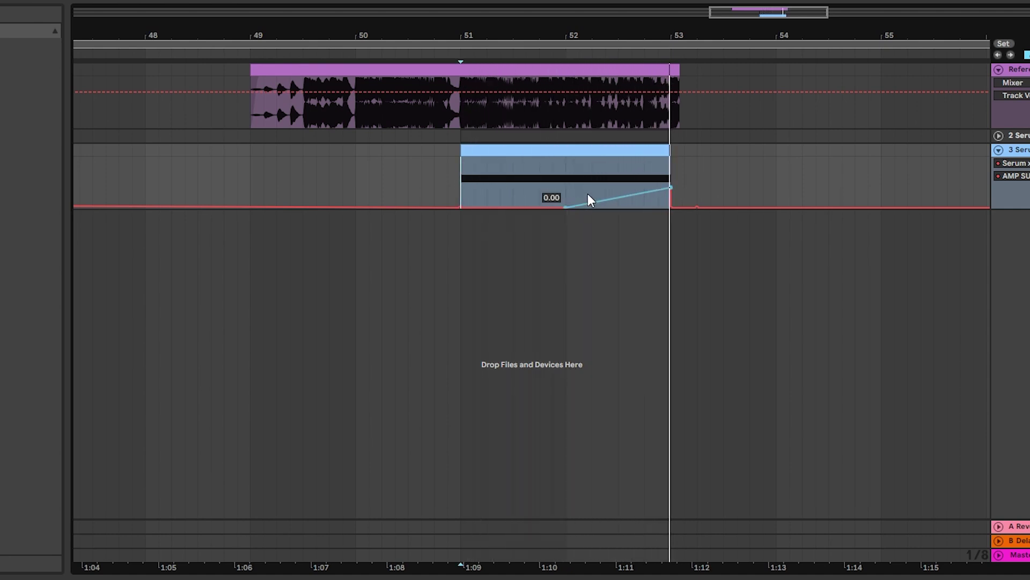
pyautogui.click(568, 204)
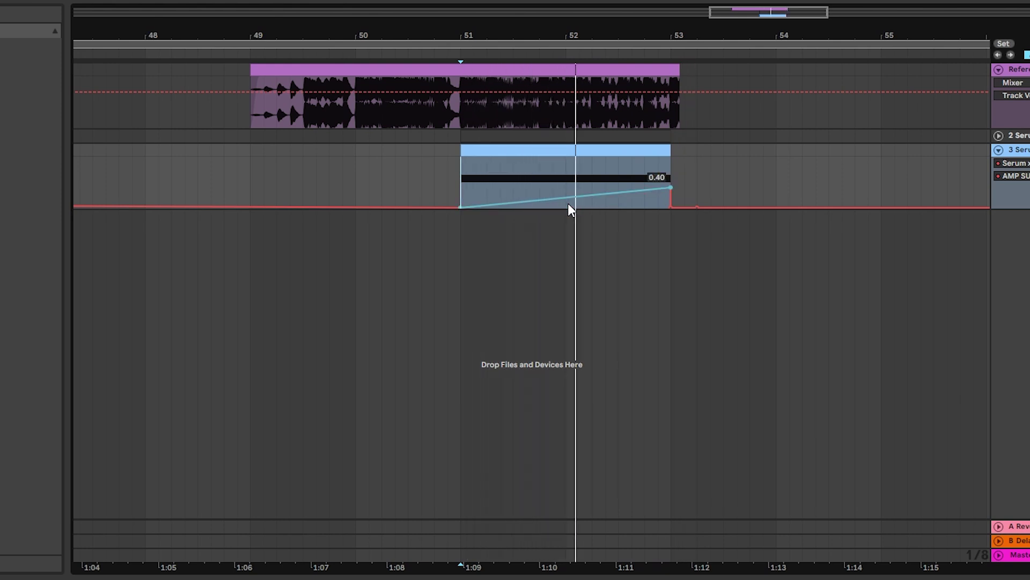
pyautogui.moveTo(671, 187); pyautogui.dragTo(672, 179)
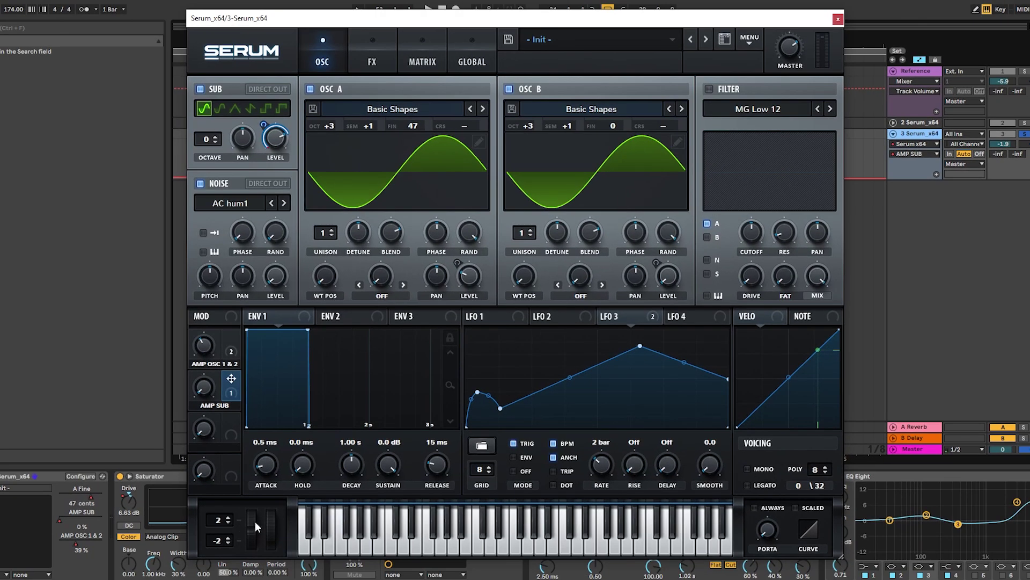
# Step: Automate Pitch Bend on track 3 to hold at 0.50, then dip to 0.28 at the clip end, and audition it
pyautogui.moveTo(256, 521); pyautogui.dragTo(252, 523)
pyautogui.click(838, 20)
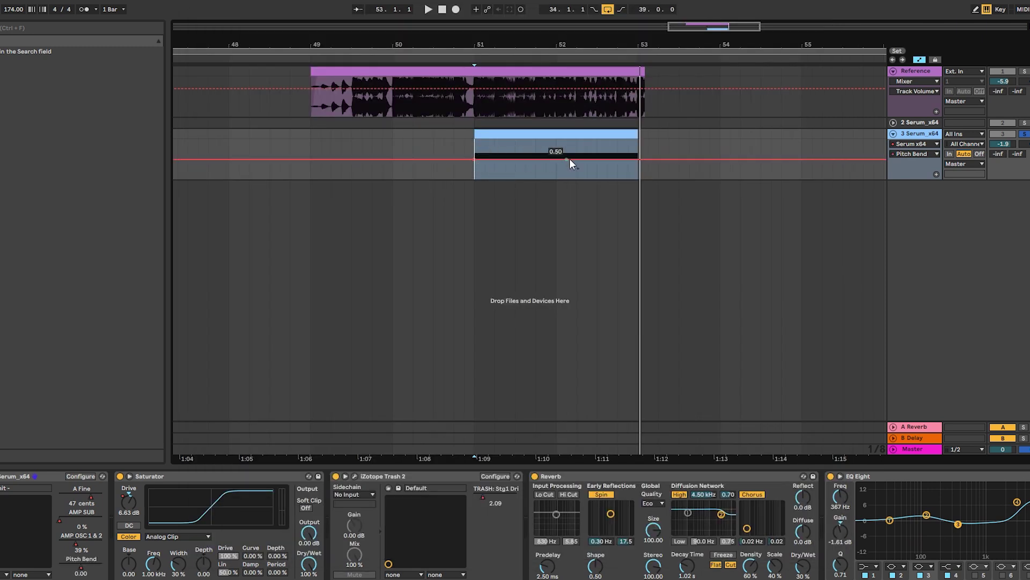
pyautogui.moveTo(641, 159); pyautogui.dragTo(638, 167)
pyautogui.press('space')
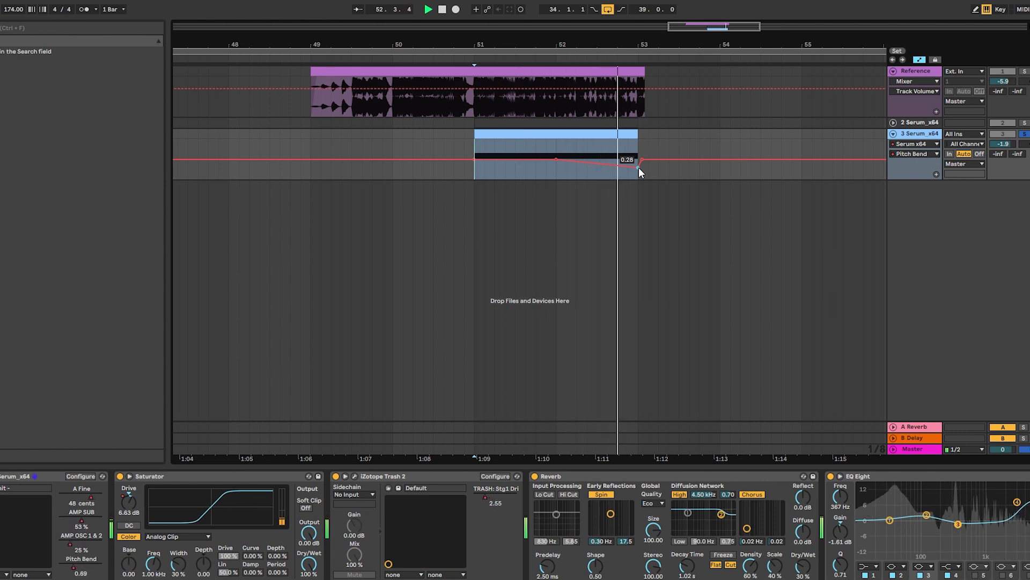
pyautogui.press('space')
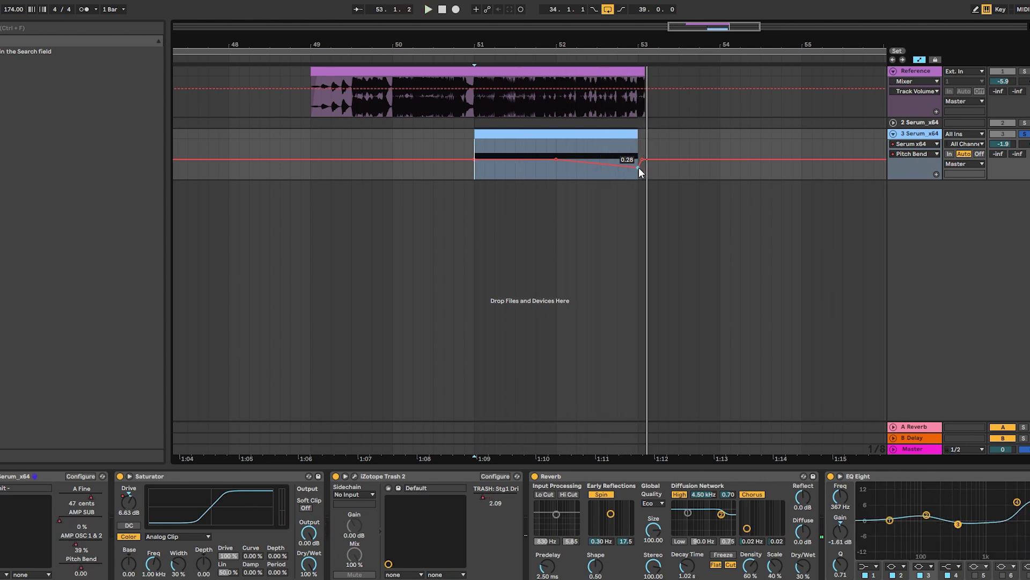